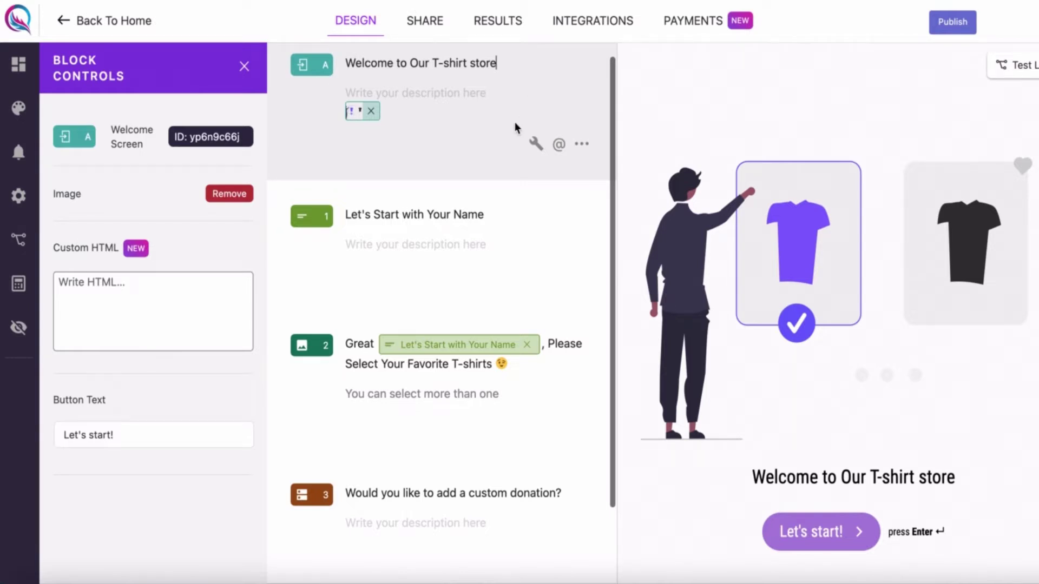
Step: Append prices $15, $20, $25 and $30 to the four T-shirt choice labels
{"action": "left_click", "coordinate": [515, 289]}
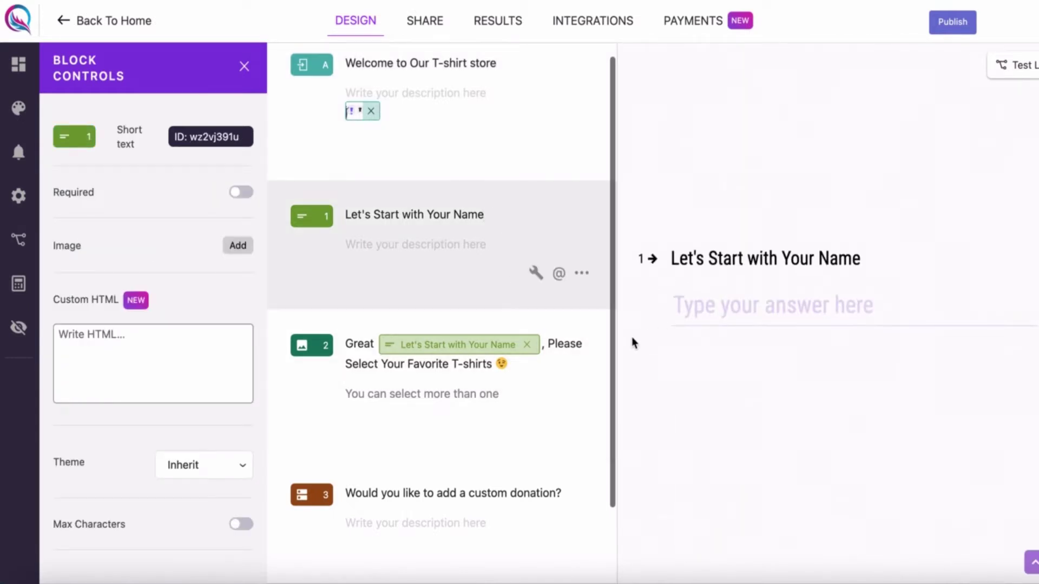
{"action": "left_click", "coordinate": [585, 346]}
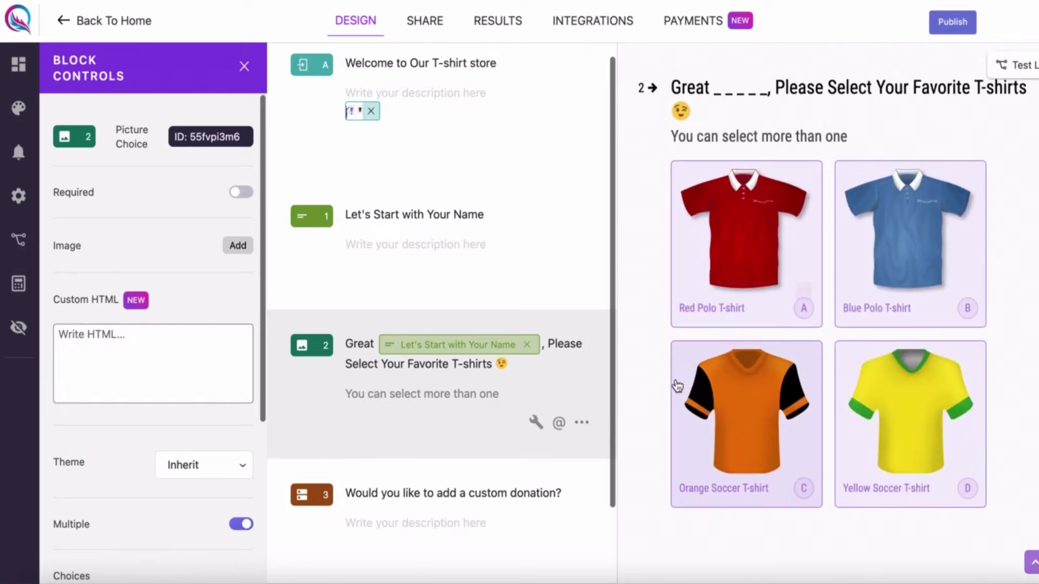
{"action": "scroll", "coordinate": [647, 377], "scroll_direction": "down", "scroll_amount": 1}
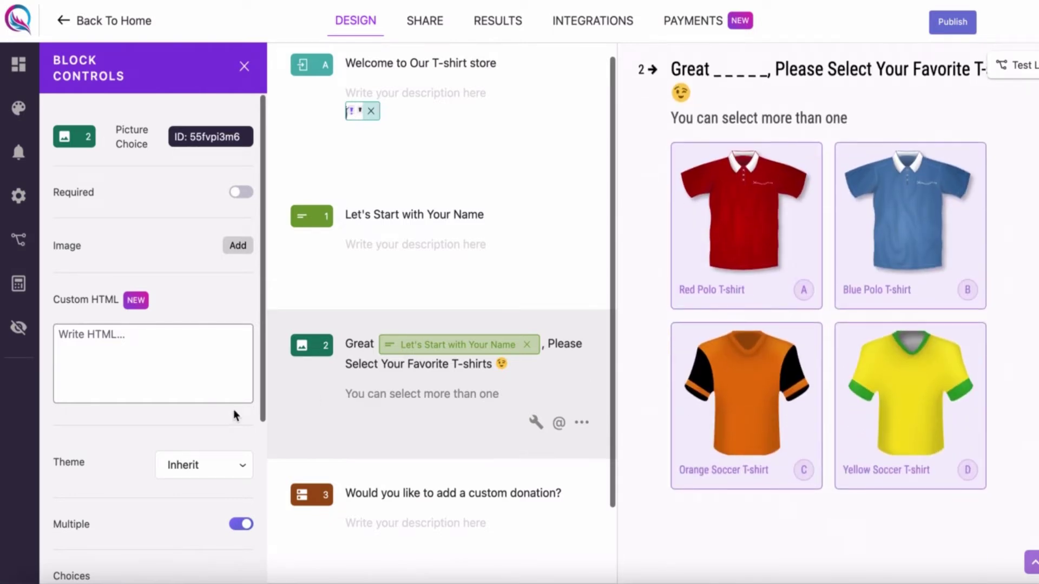
{"action": "scroll", "coordinate": [234, 415], "scroll_direction": "down", "scroll_amount": 4}
{"action": "left_click", "coordinate": [198, 419]}
{"action": "type", "text": "($"}
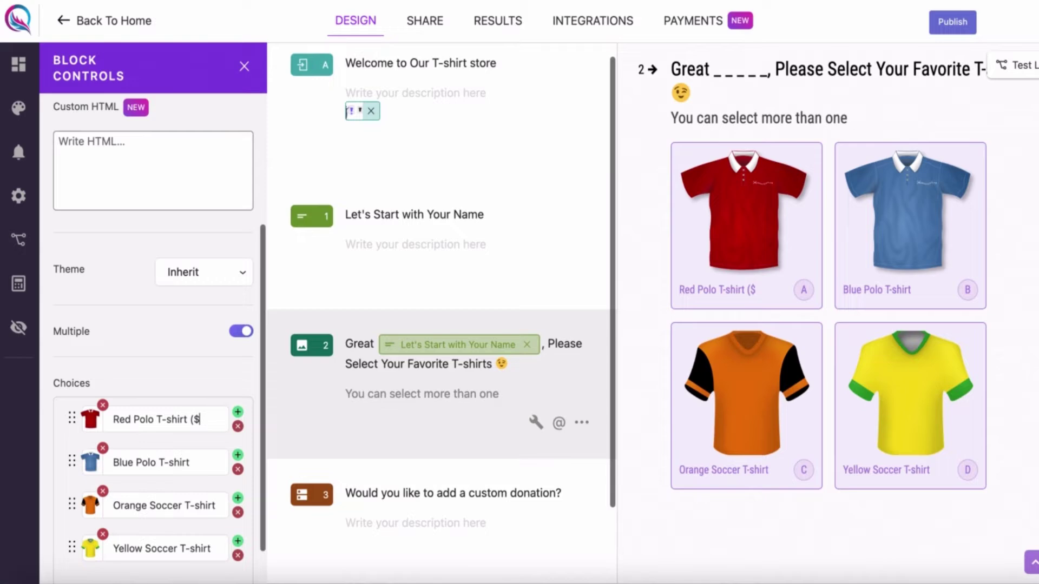
{"action": "type", "text": "15)"}
{"action": "left_click", "coordinate": [193, 462]}
{"action": "type", "text": "($20)"}
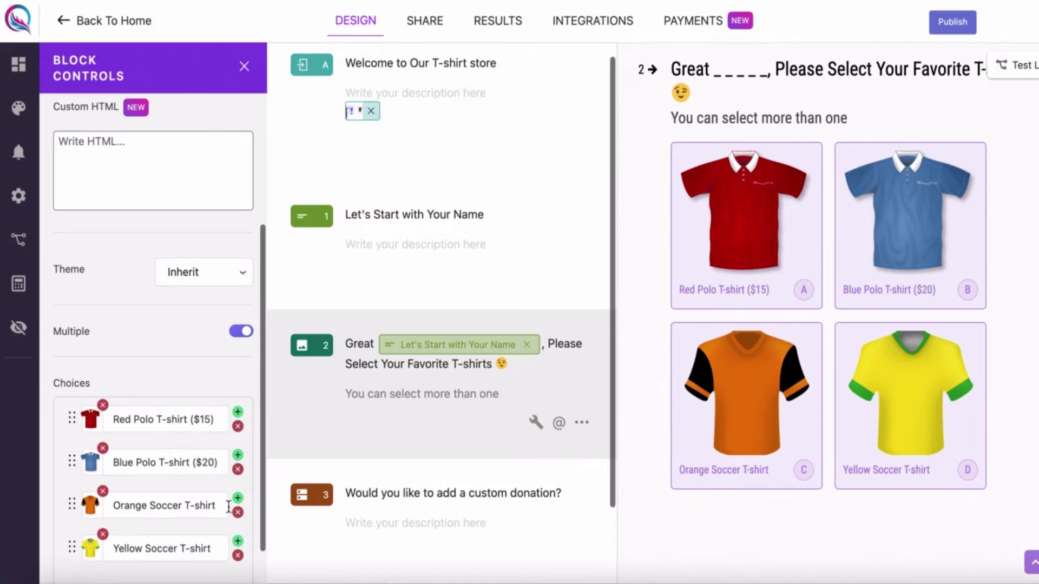
{"action": "type", "text": "$25)"}
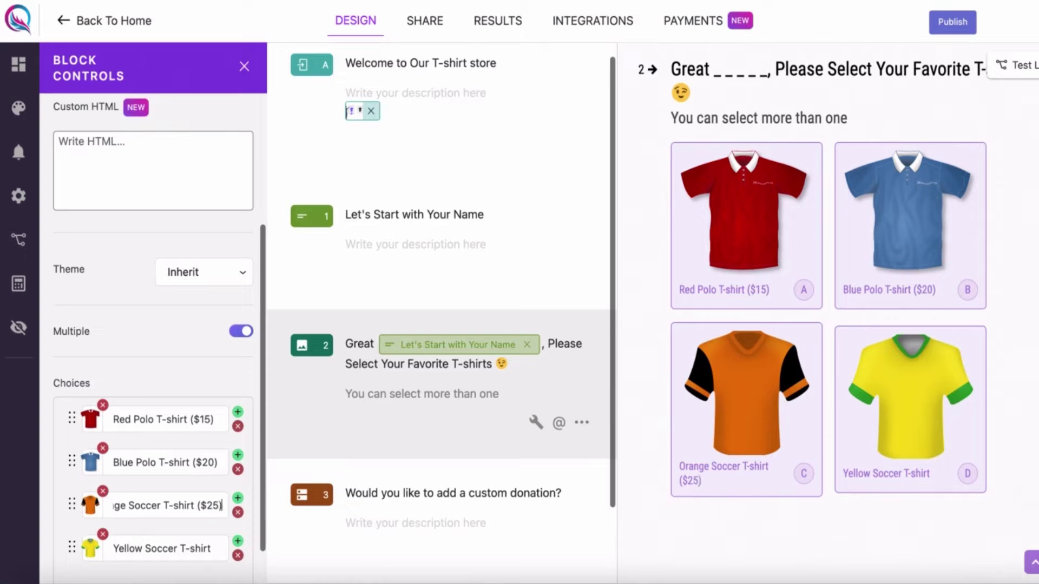
{"action": "left_click", "coordinate": [219, 548]}
{"action": "type", "text": "$30)"}
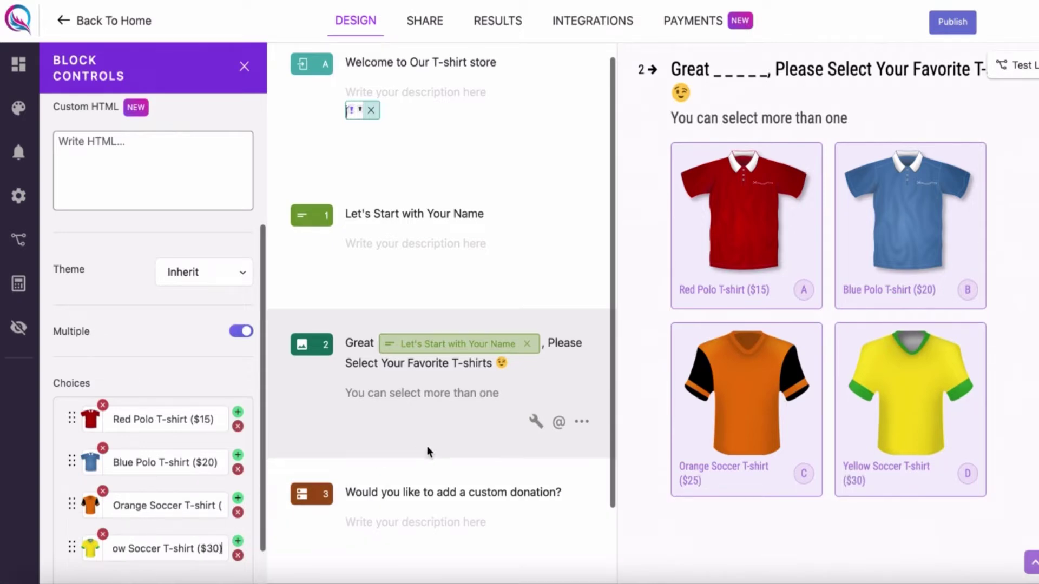
Step: Review the donation amount question and publish the form
{"action": "scroll", "coordinate": [429, 452], "scroll_direction": "down", "scroll_amount": 1}
{"action": "left_click", "coordinate": [436, 479]}
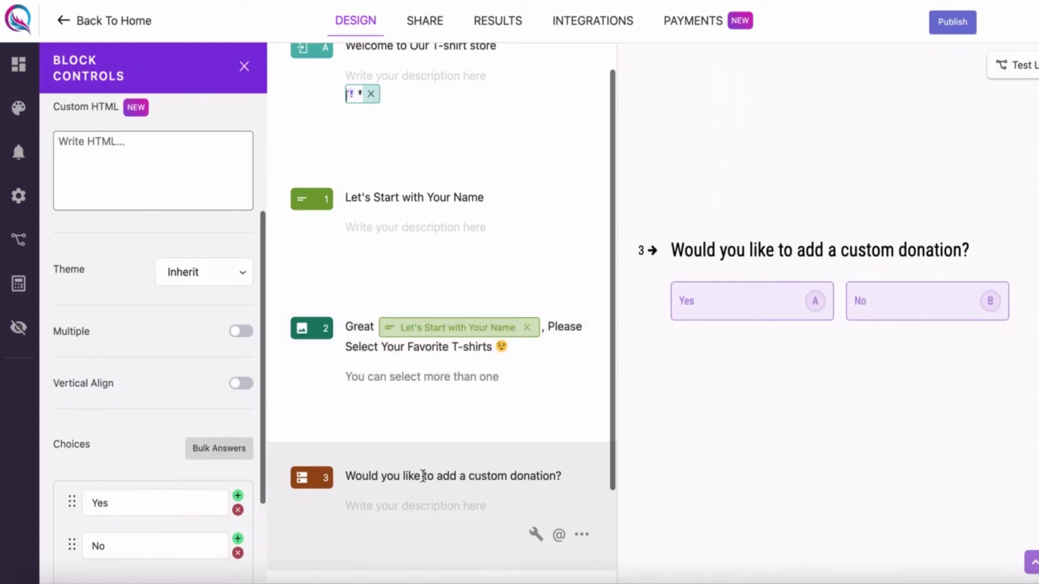
{"action": "left_click", "coordinate": [690, 316]}
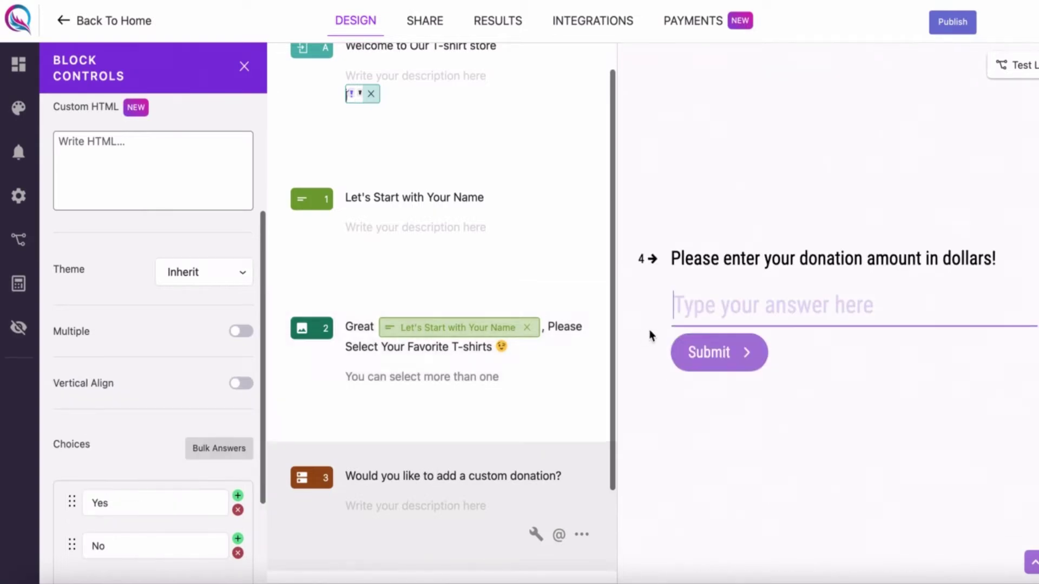
{"action": "scroll", "coordinate": [487, 492], "scroll_direction": "down", "scroll_amount": 3}
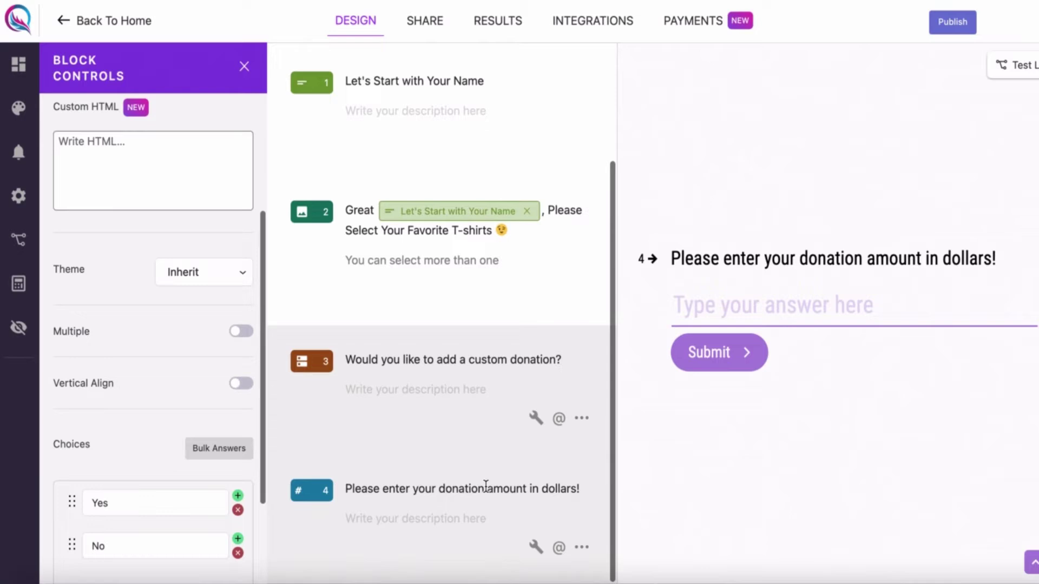
{"action": "left_click", "coordinate": [486, 486]}
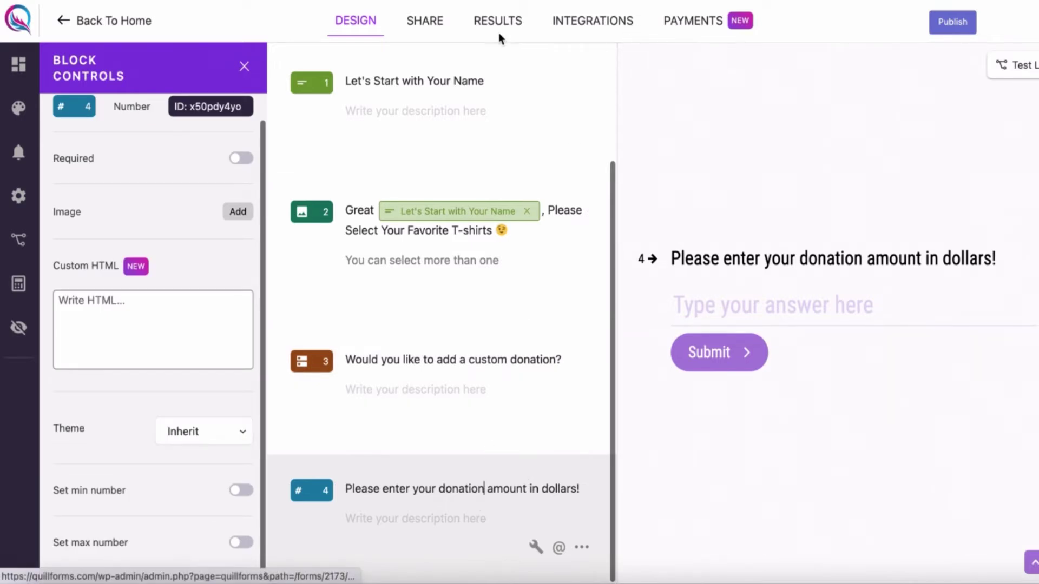
{"action": "left_click", "coordinate": [949, 27]}
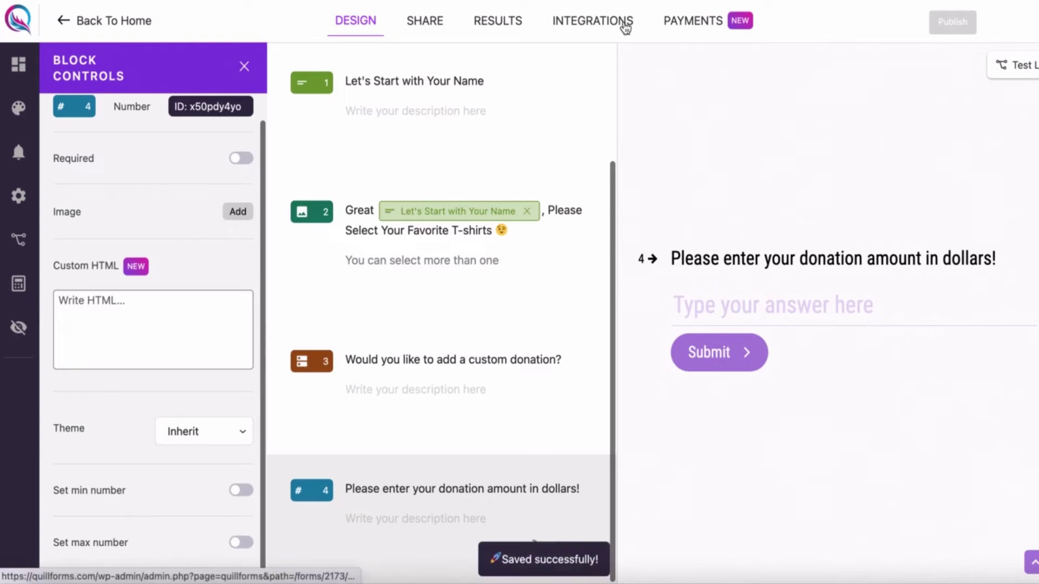
Step: Switch on Enable Payments in the form's payment settings
{"action": "left_click", "coordinate": [695, 26]}
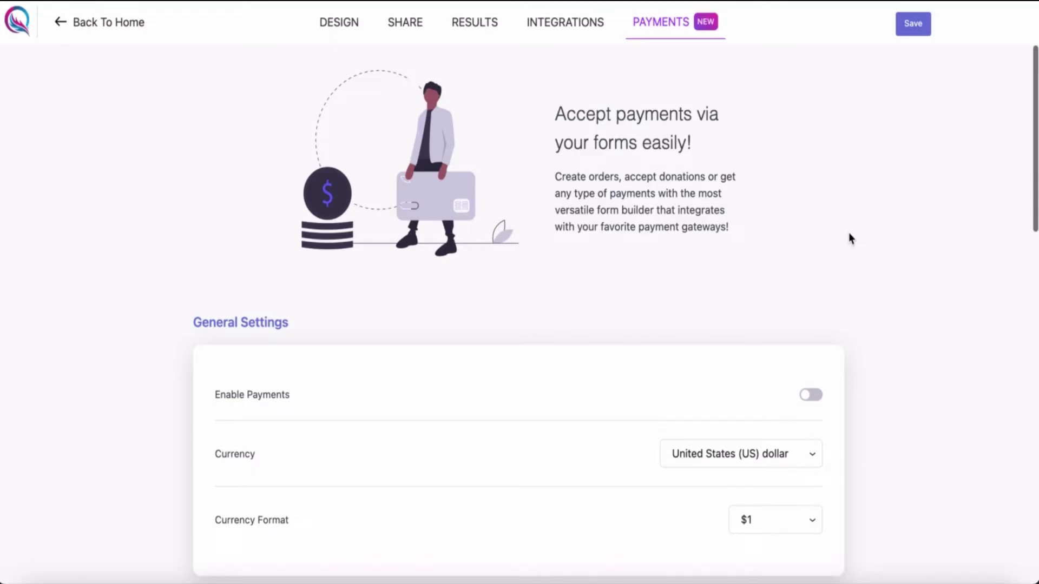
{"action": "scroll", "coordinate": [849, 234], "scroll_direction": "down", "scroll_amount": 5}
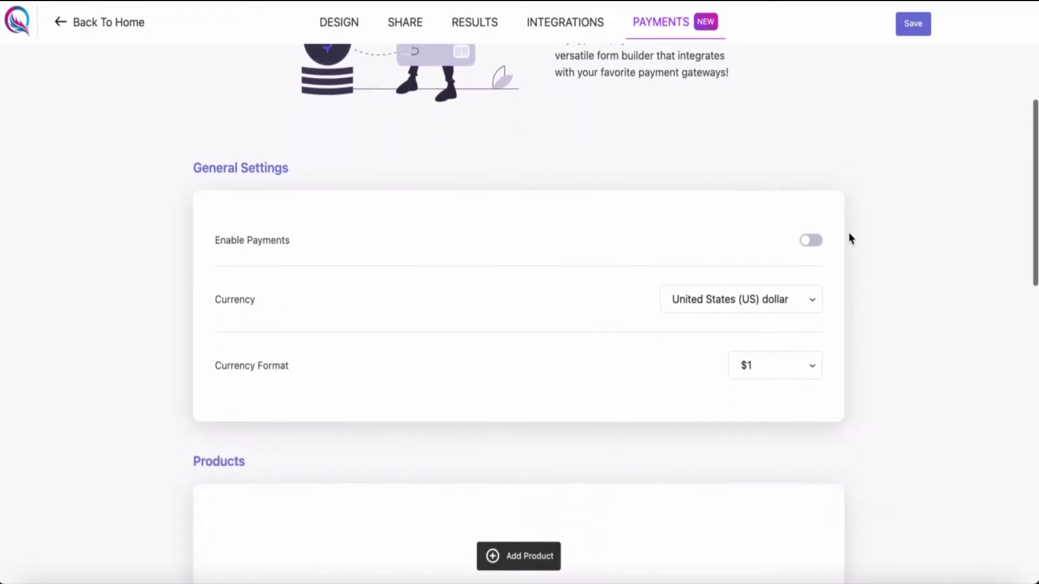
{"action": "scroll", "coordinate": [849, 234], "scroll_direction": "down", "scroll_amount": 2}
{"action": "left_click", "coordinate": [816, 184]}
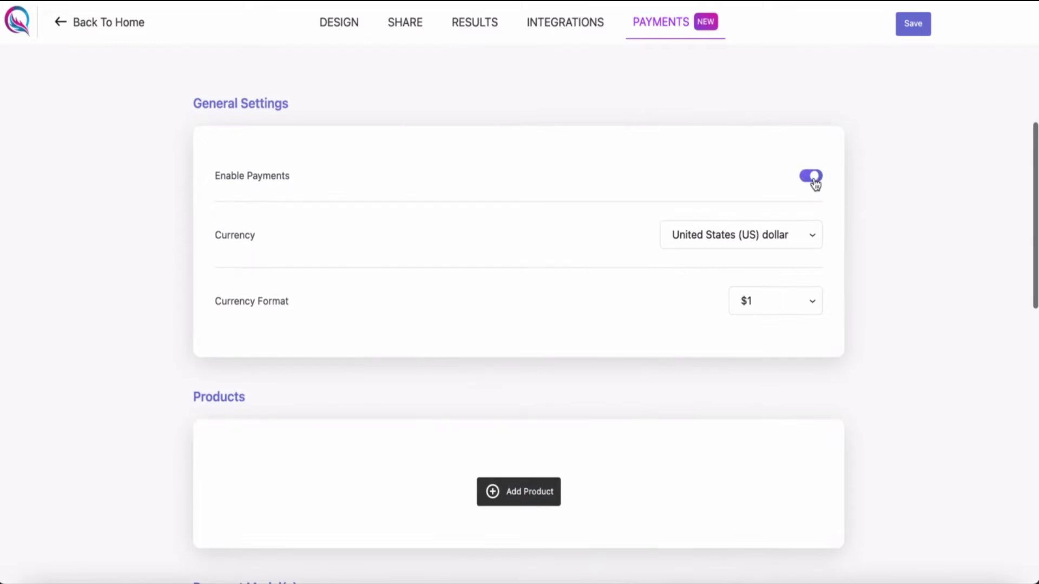
Step: Keep US dollar as the currency with the $1 currency format
{"action": "scroll", "coordinate": [871, 239], "scroll_direction": "down", "scroll_amount": 1}
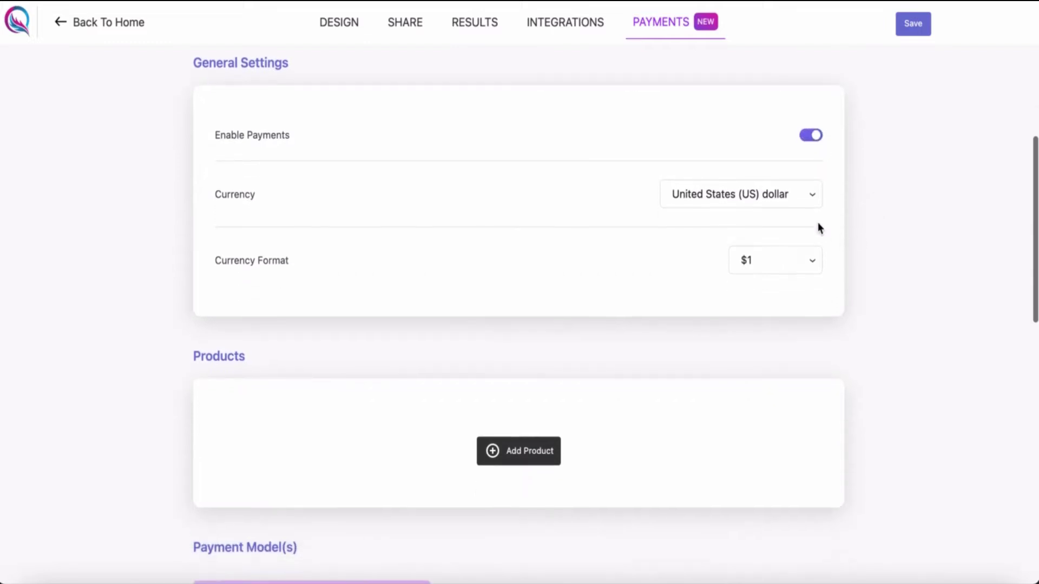
{"action": "left_click", "coordinate": [797, 206]}
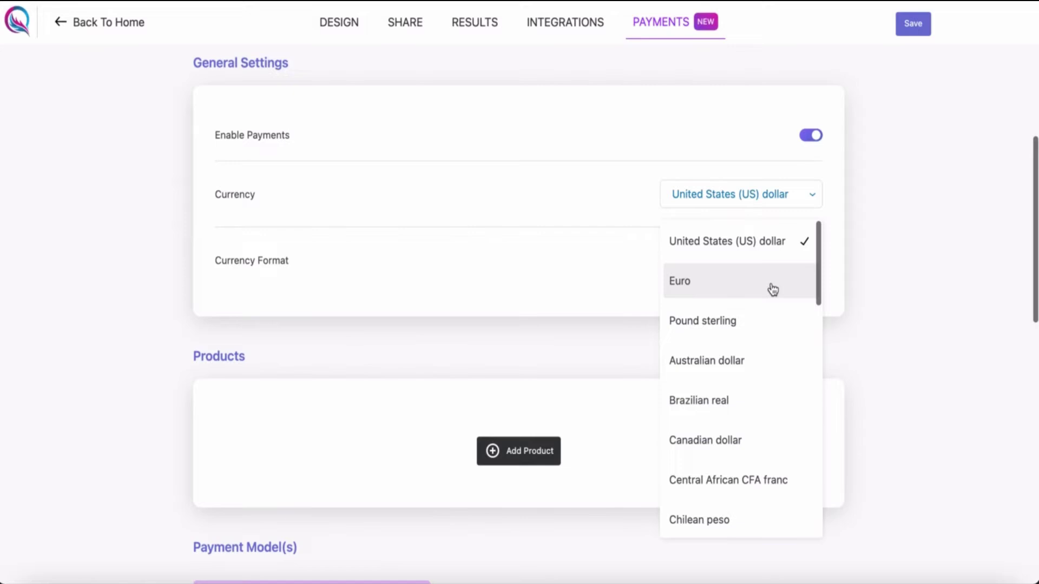
{"action": "left_click", "coordinate": [905, 320]}
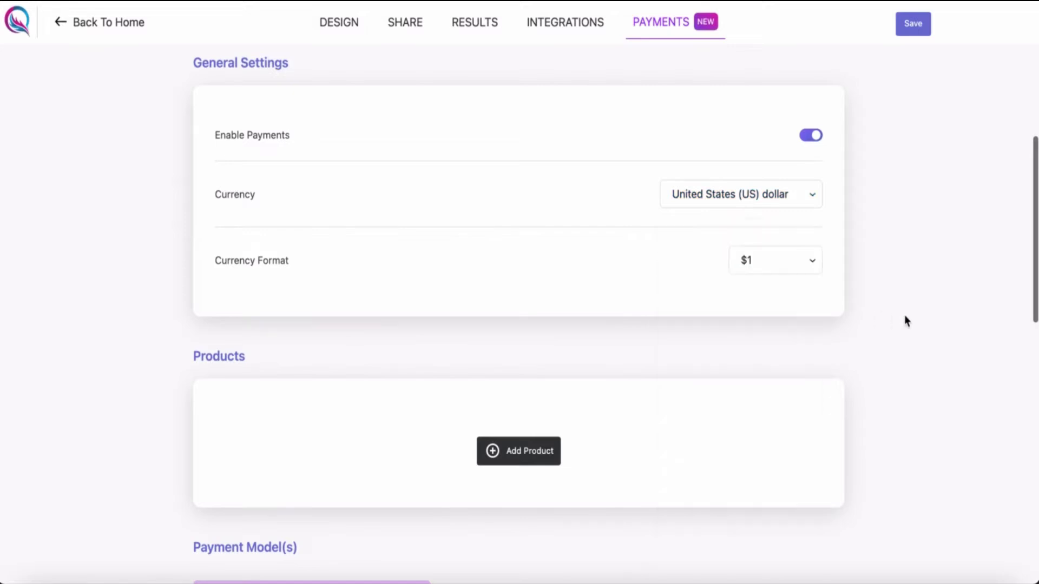
{"action": "left_click", "coordinate": [793, 273]}
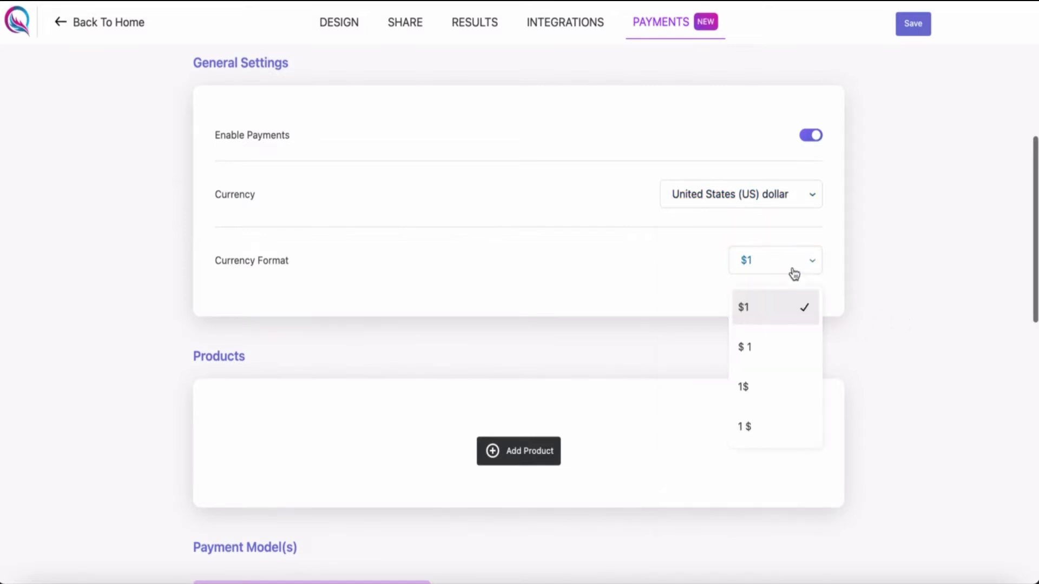
{"action": "left_click", "coordinate": [891, 320]}
{"action": "scroll", "coordinate": [892, 320], "scroll_direction": "down", "scroll_amount": 2}
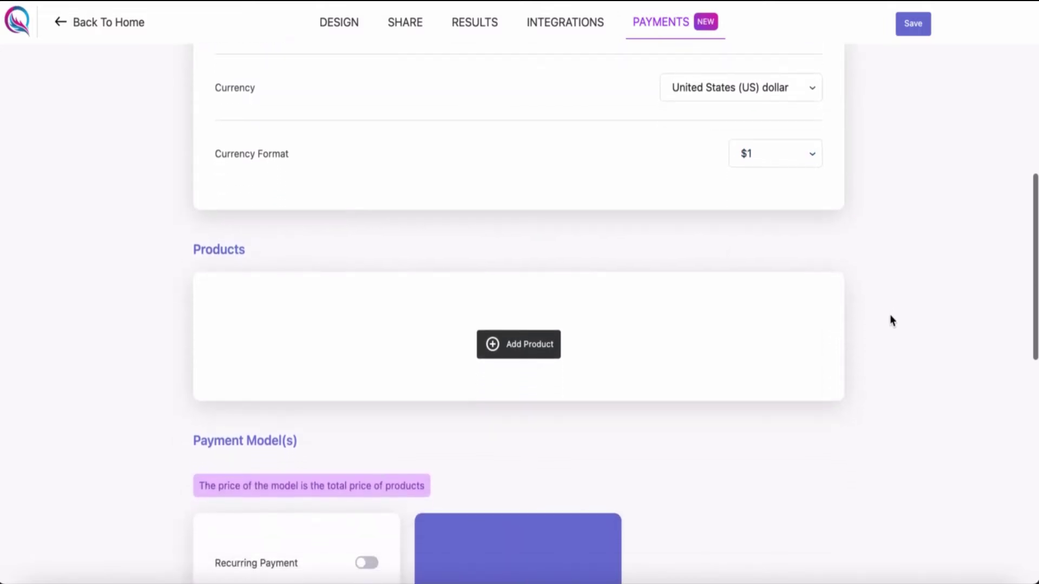
{"action": "scroll", "coordinate": [893, 320], "scroll_direction": "down", "scroll_amount": 2}
Step: Add a product entry with Defined Price as its source
{"action": "left_click", "coordinate": [537, 256]}
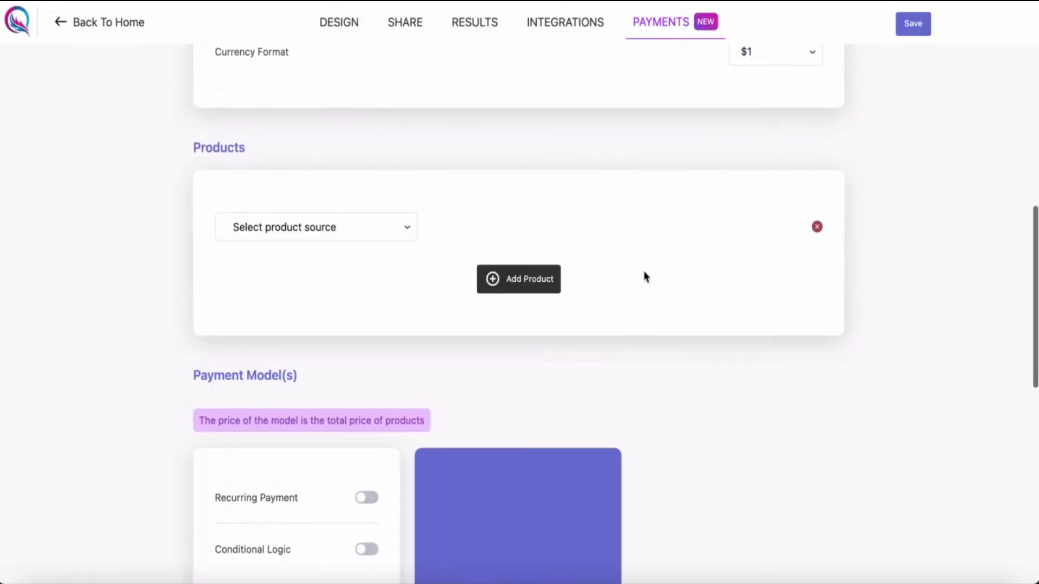
{"action": "left_click", "coordinate": [404, 238]}
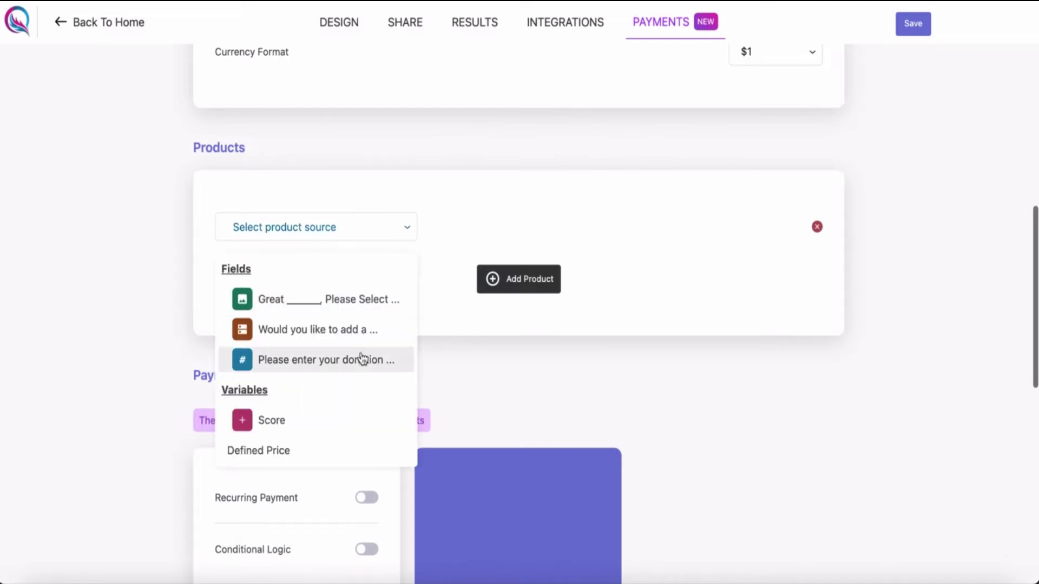
{"action": "left_click", "coordinate": [347, 451]}
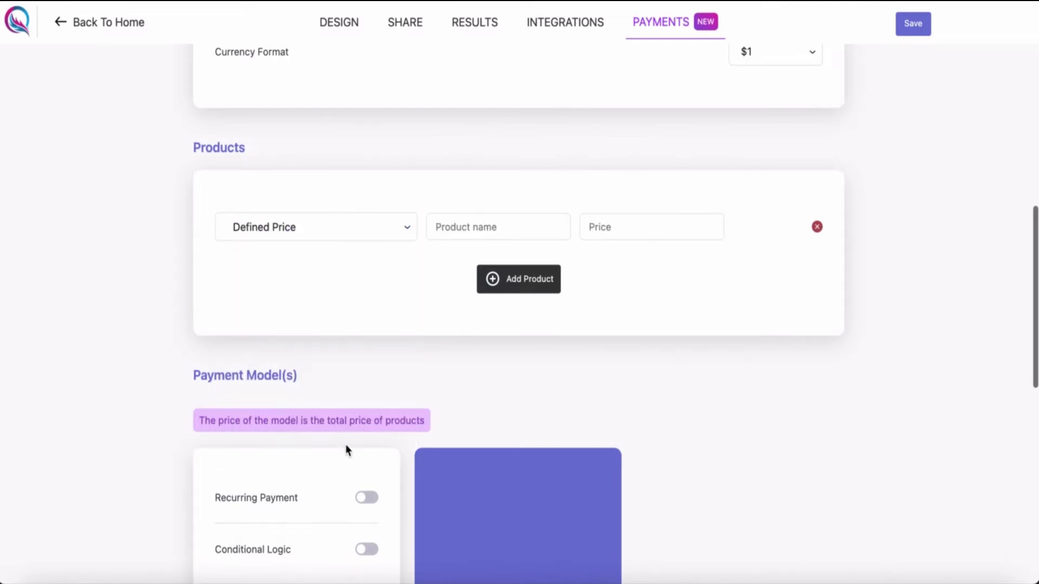
{"action": "left_click", "coordinate": [404, 236]}
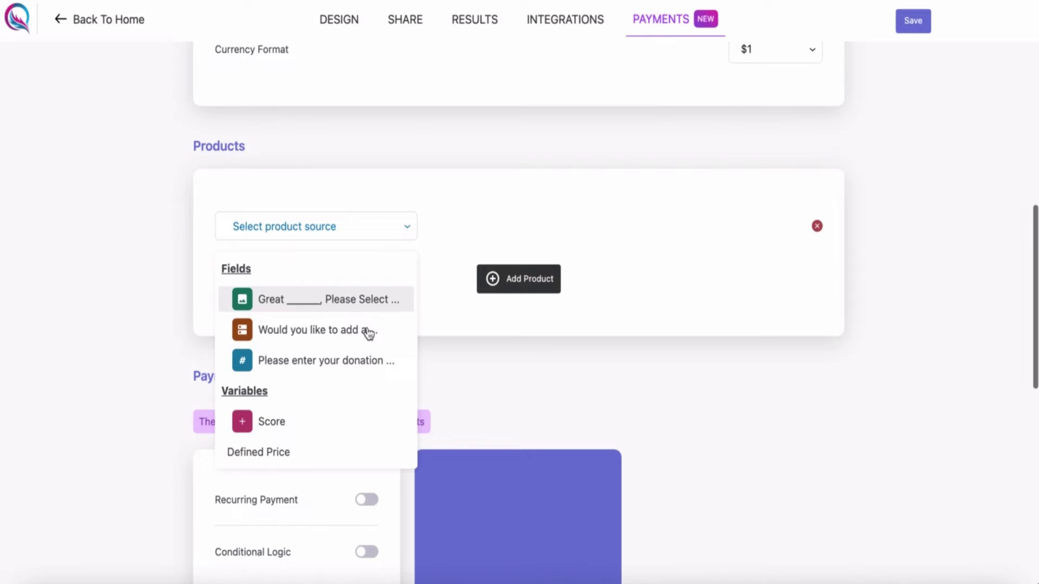
{"action": "left_click", "coordinate": [347, 451]}
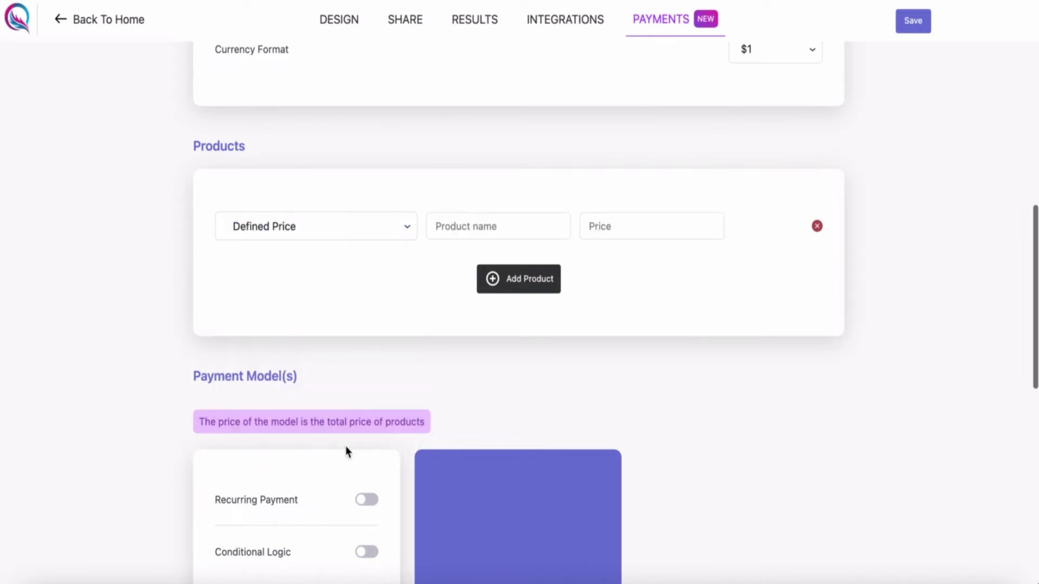
Step: Name the product Transportation, price it 33, and add another product entry
{"action": "left_click", "coordinate": [487, 226]}
{"action": "type", "text": "Transportation"}
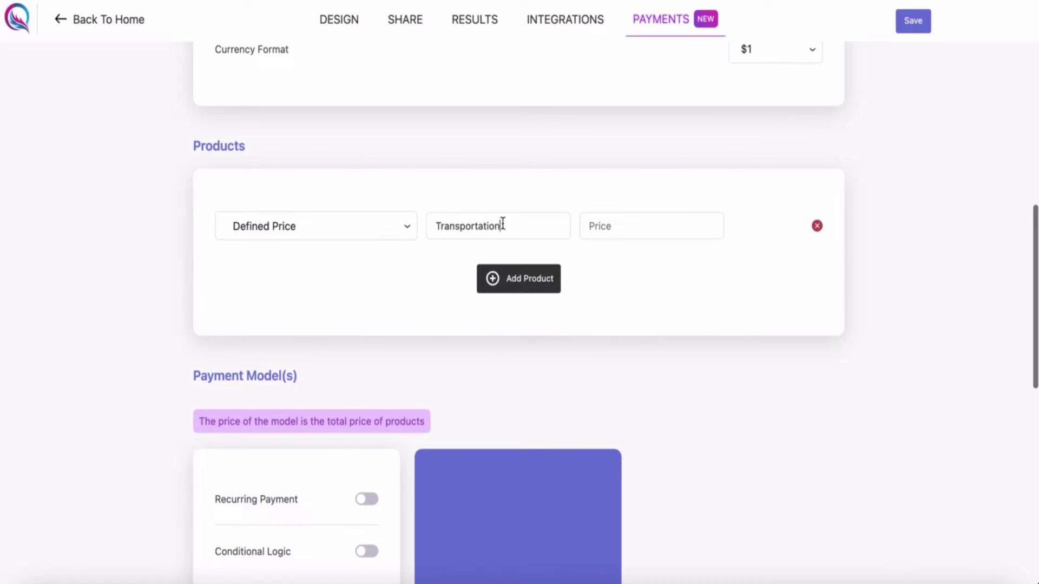
{"action": "key", "text": "Tab"}
{"action": "type", "text": "3"}
{"action": "left_click", "coordinate": [515, 283]}
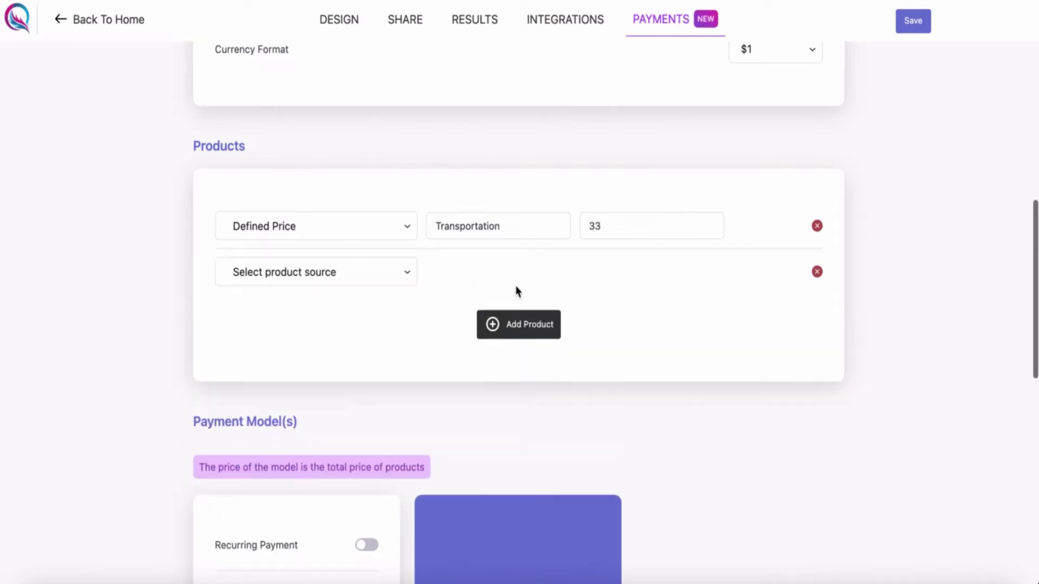
Step: Use the donation question as the second product's source, named Donation
{"action": "left_click", "coordinate": [364, 274]}
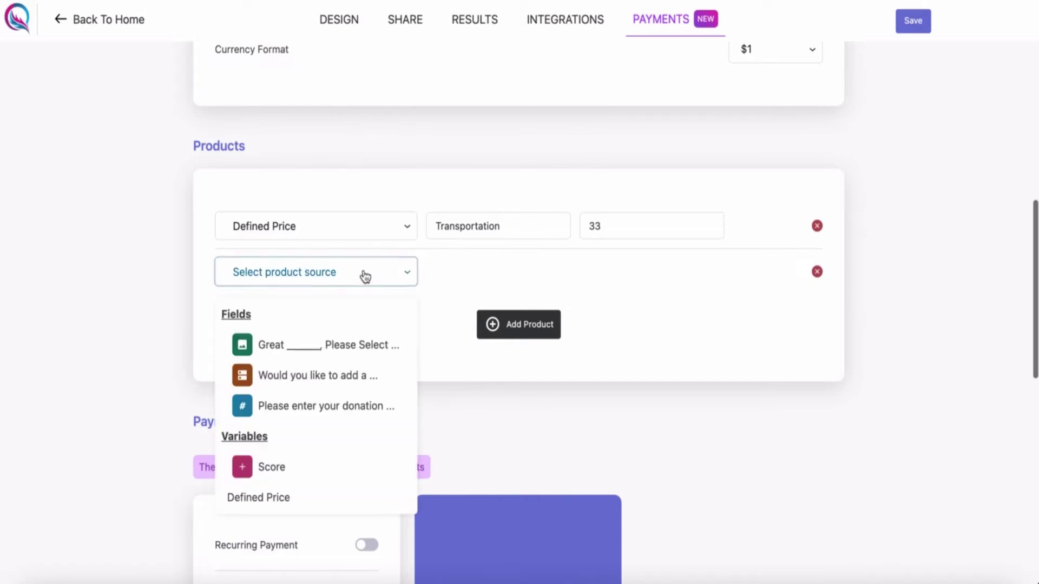
{"action": "left_click", "coordinate": [346, 411]}
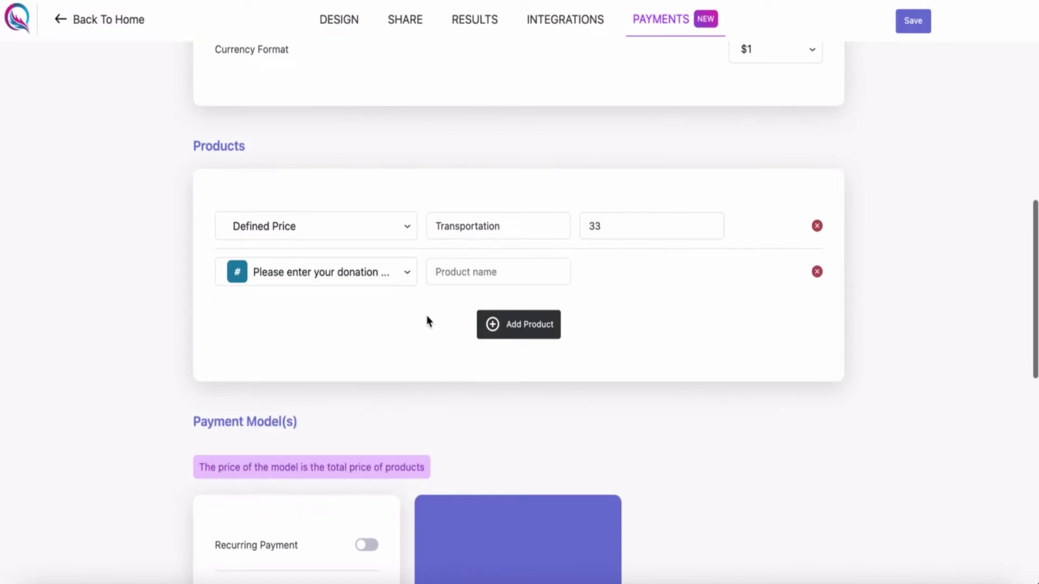
{"action": "left_click", "coordinate": [466, 274]}
{"action": "type", "text": "Donation"}
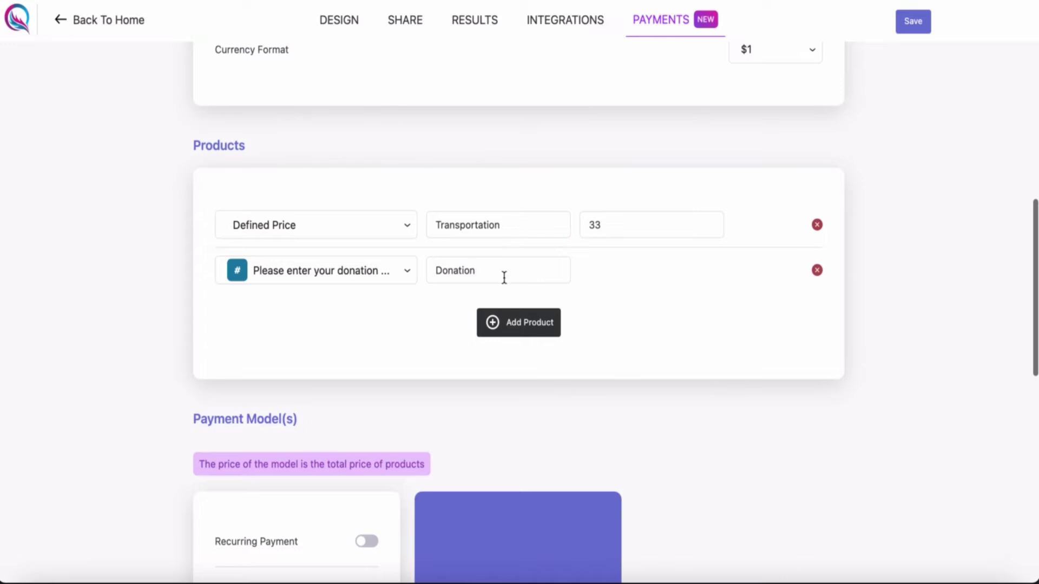
Step: Add the T-shirt question as a product, pricing Red 15, Blue 20, Orange 25, Yellow 30
{"action": "left_click", "coordinate": [548, 323]}
{"action": "left_click", "coordinate": [352, 323]}
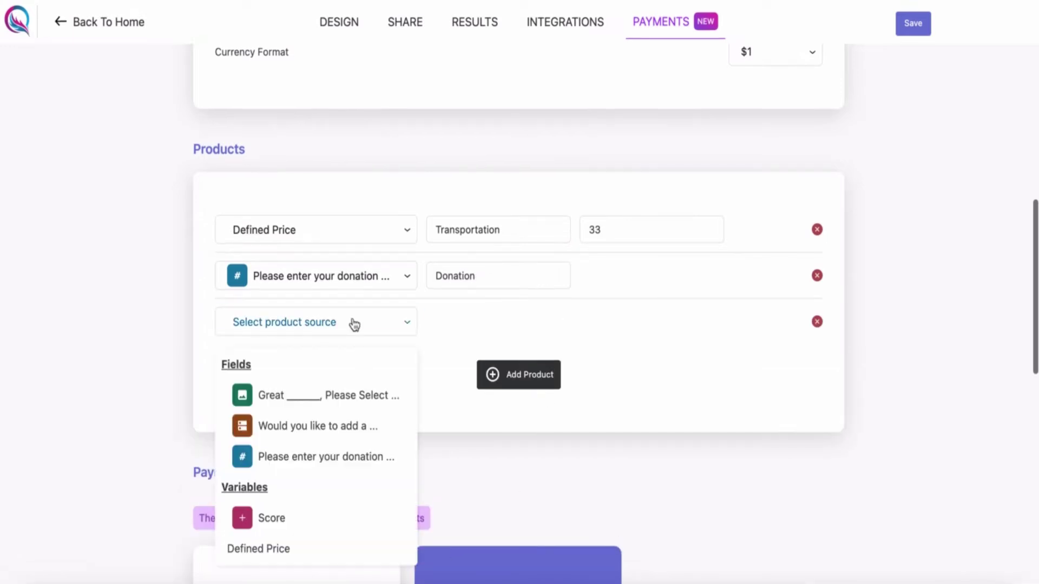
{"action": "left_click", "coordinate": [313, 394]}
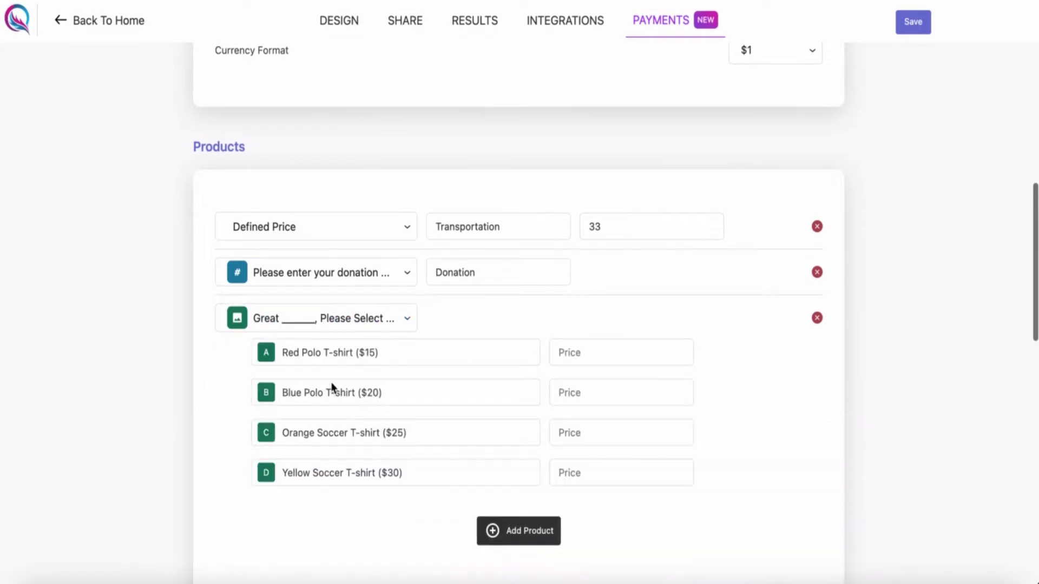
{"action": "left_click", "coordinate": [591, 352]}
{"action": "type", "text": "15"}
{"action": "left_click", "coordinate": [601, 394]}
{"action": "type", "text": "20"}
{"action": "left_click", "coordinate": [600, 431]}
{"action": "type", "text": "25"}
{"action": "left_click", "coordinate": [601, 472]}
{"action": "type", "text": "30"}
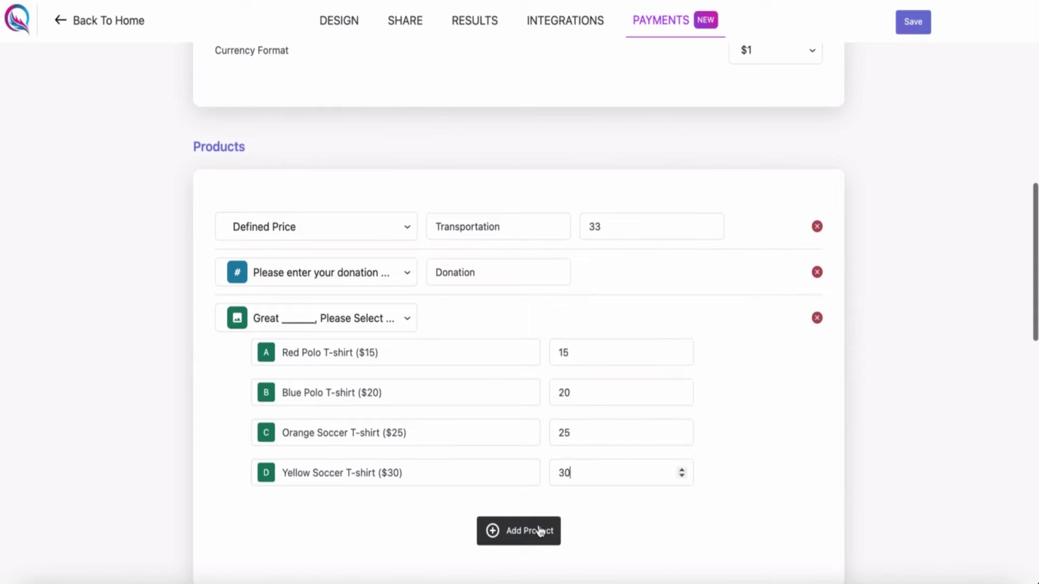
{"action": "left_click", "coordinate": [539, 532]}
{"action": "scroll", "coordinate": [536, 535], "scroll_direction": "down", "scroll_amount": 1}
Step: Create a calculator rule that multiplies Price by 1.25
{"action": "scroll", "coordinate": [395, 539], "scroll_direction": "down", "scroll_amount": 3}
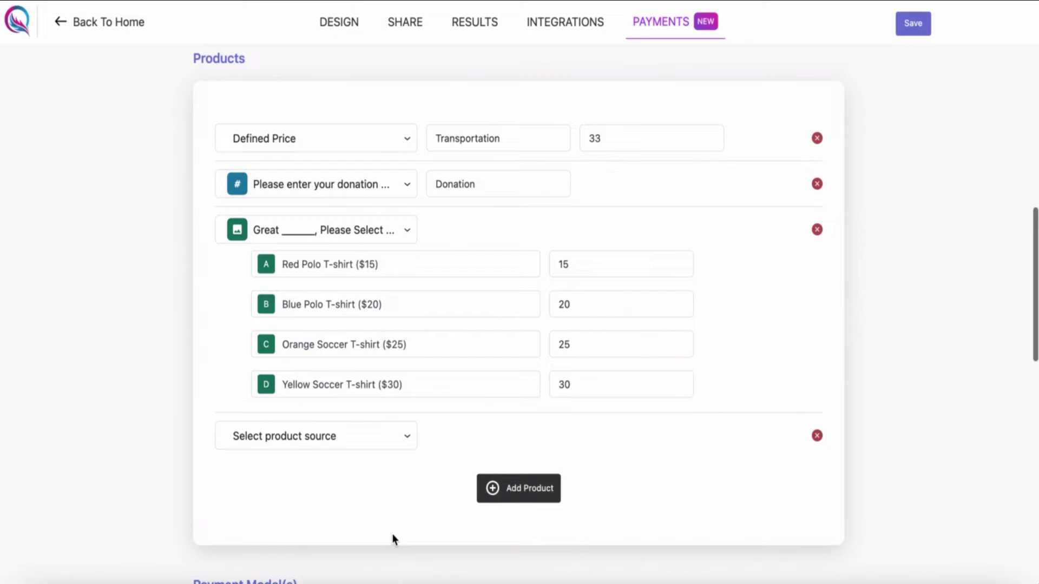
{"action": "left_click", "coordinate": [371, 436]}
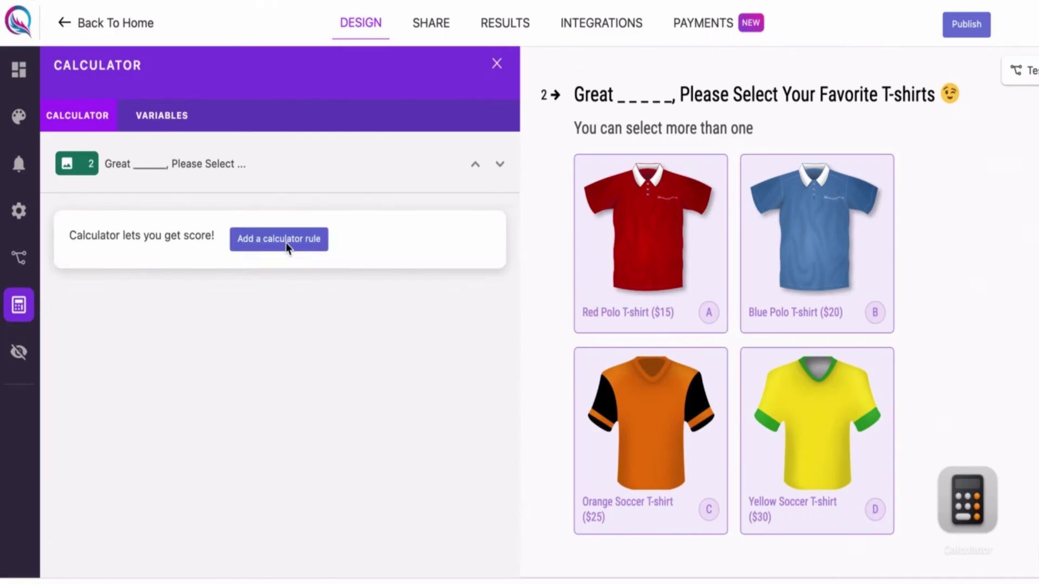
{"action": "left_click", "coordinate": [283, 241]}
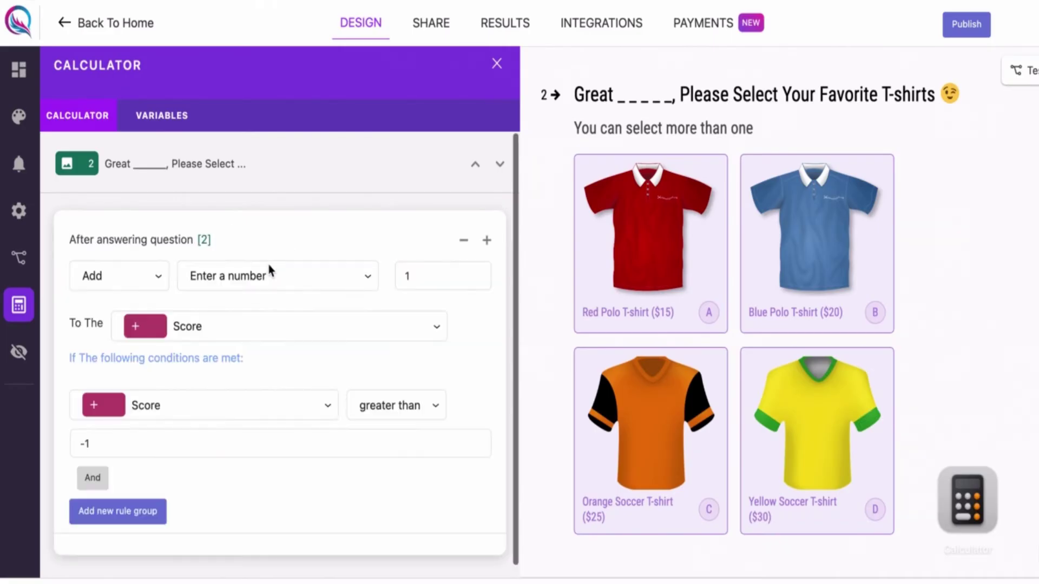
{"action": "left_click", "coordinate": [164, 282]}
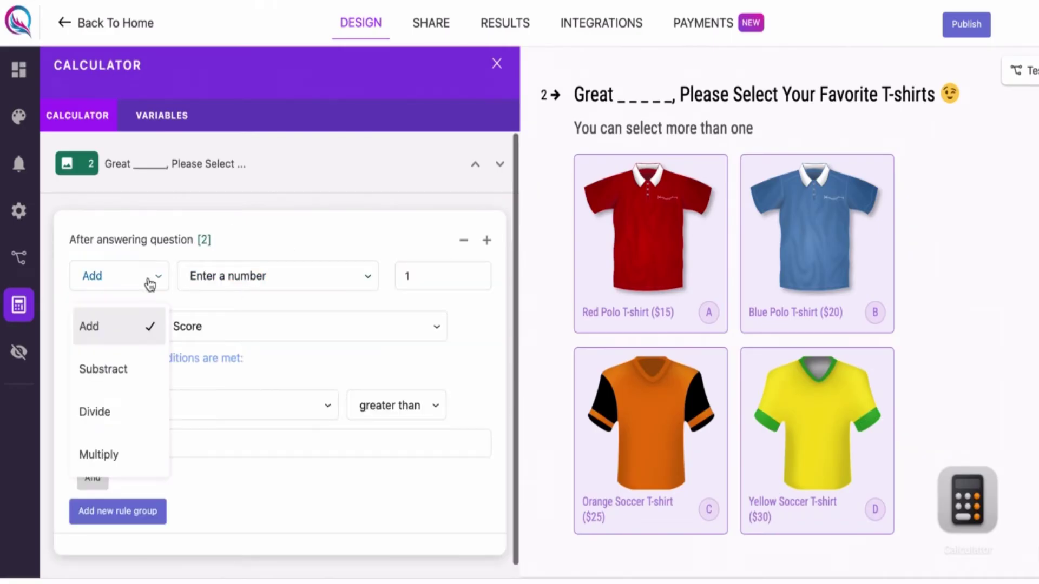
{"action": "left_click", "coordinate": [121, 453]}
{"action": "left_click", "coordinate": [413, 278]}
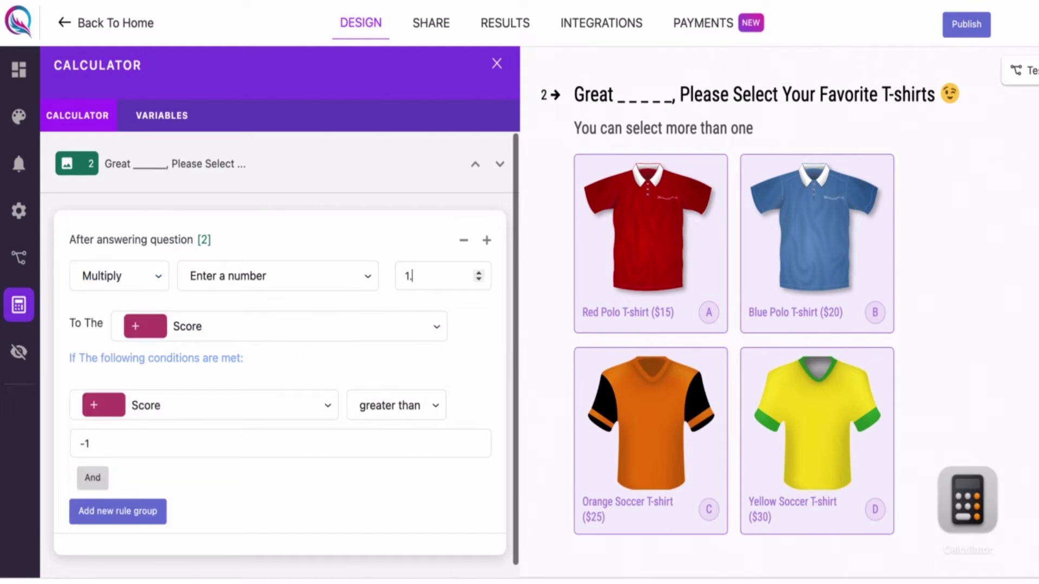
{"action": "type", "text": ".25"}
{"action": "left_click", "coordinate": [351, 335]}
{"action": "left_click", "coordinate": [322, 424]}
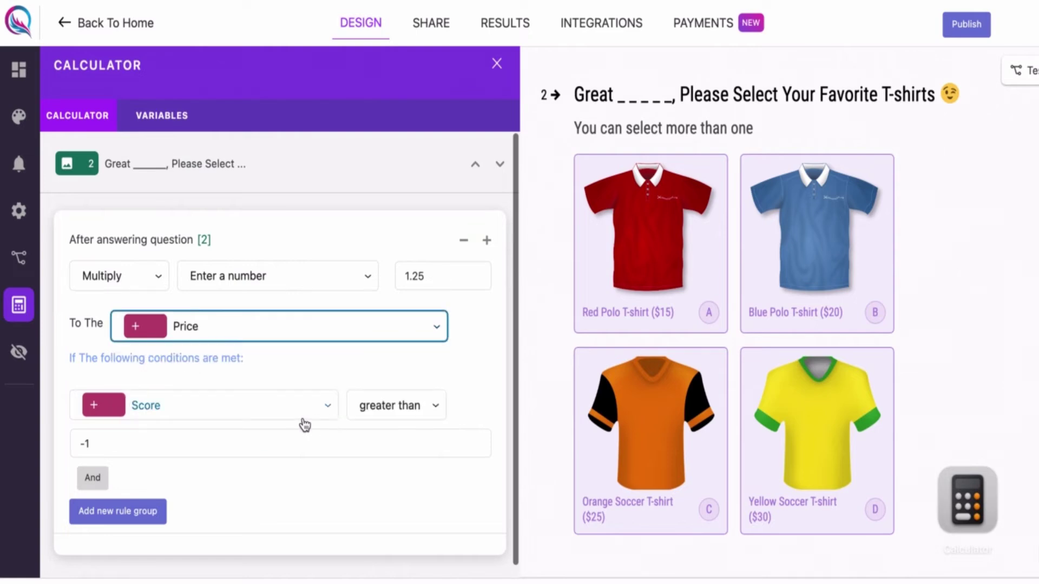
Step: Apply the rule only when the T-shirt answer is Orange Soccer T-shirt ($25)
{"action": "left_click", "coordinate": [274, 414]}
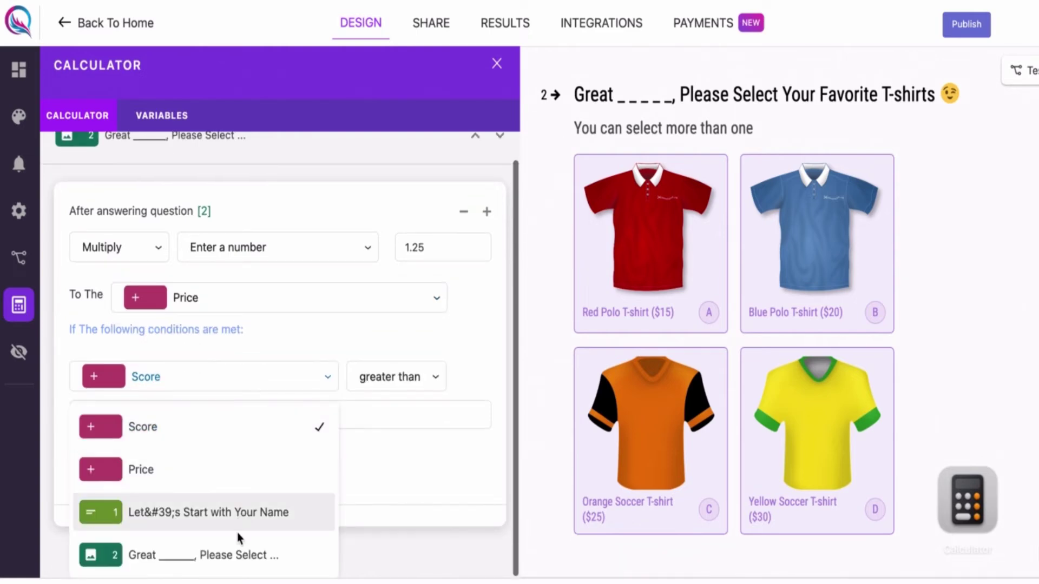
{"action": "left_click", "coordinate": [236, 556]}
{"action": "left_click", "coordinate": [352, 407]}
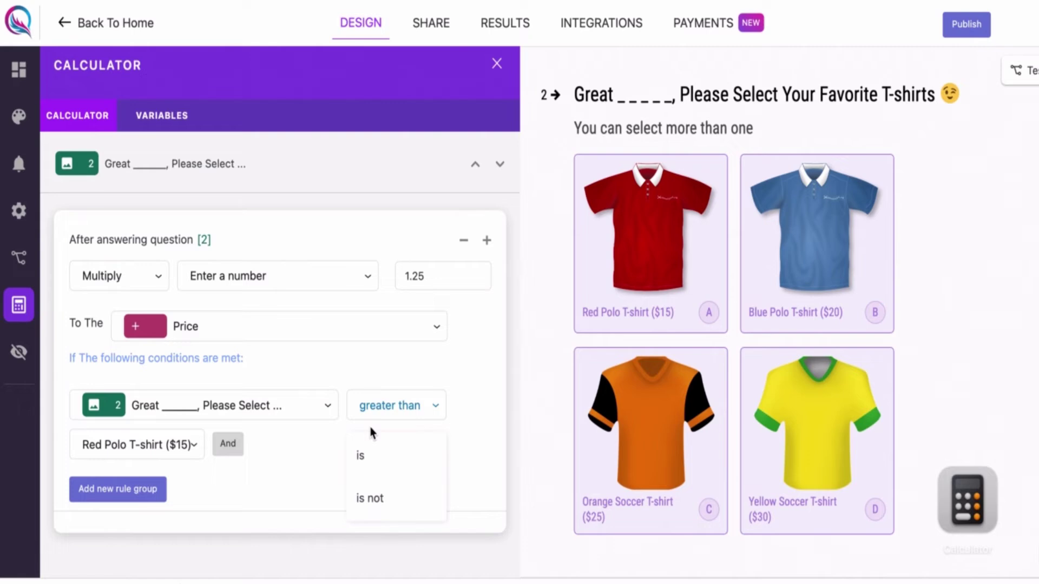
{"action": "left_click", "coordinate": [364, 458]}
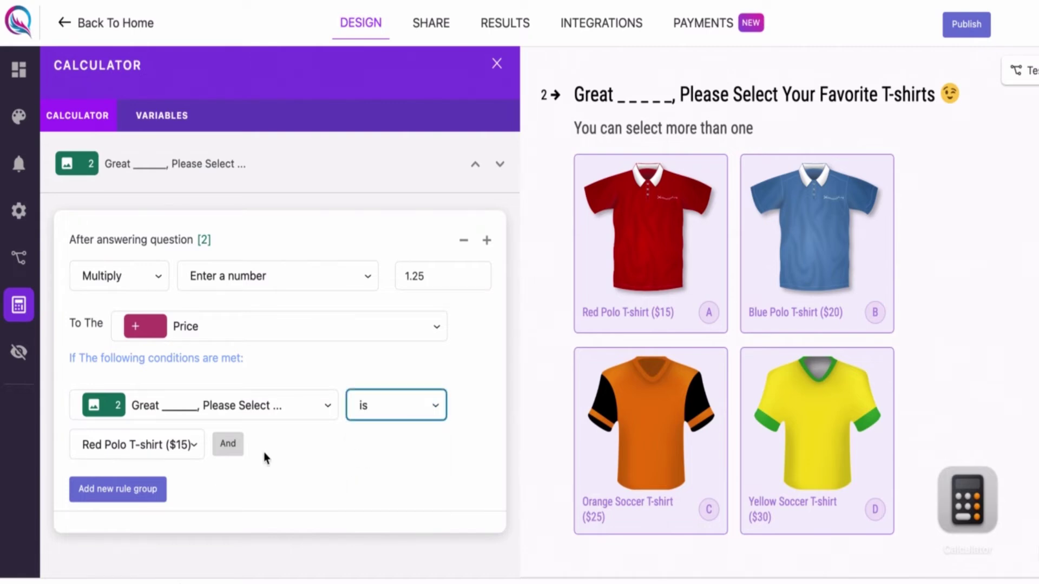
{"action": "left_click", "coordinate": [151, 453]}
{"action": "left_click", "coordinate": [150, 471]}
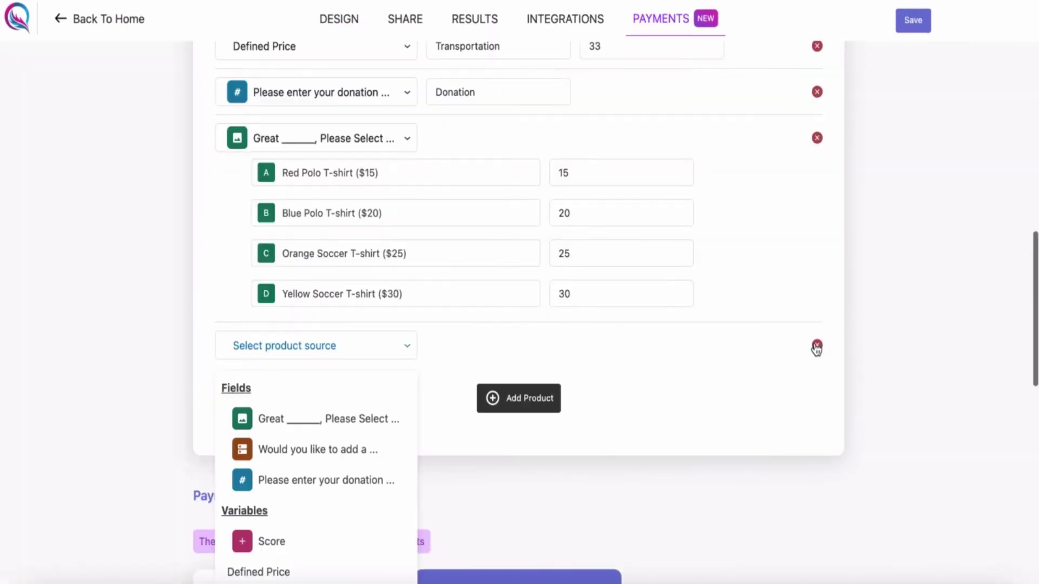
{"action": "left_click", "coordinate": [816, 347]}
{"action": "scroll", "coordinate": [744, 349], "scroll_direction": "down", "scroll_amount": 2}
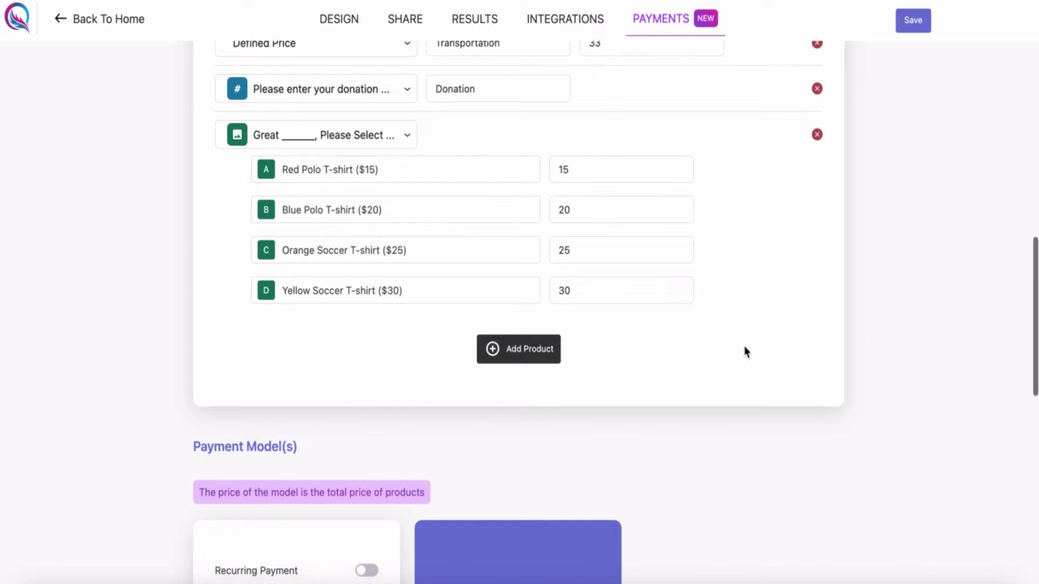
{"action": "scroll", "coordinate": [744, 352], "scroll_direction": "down", "scroll_amount": 5}
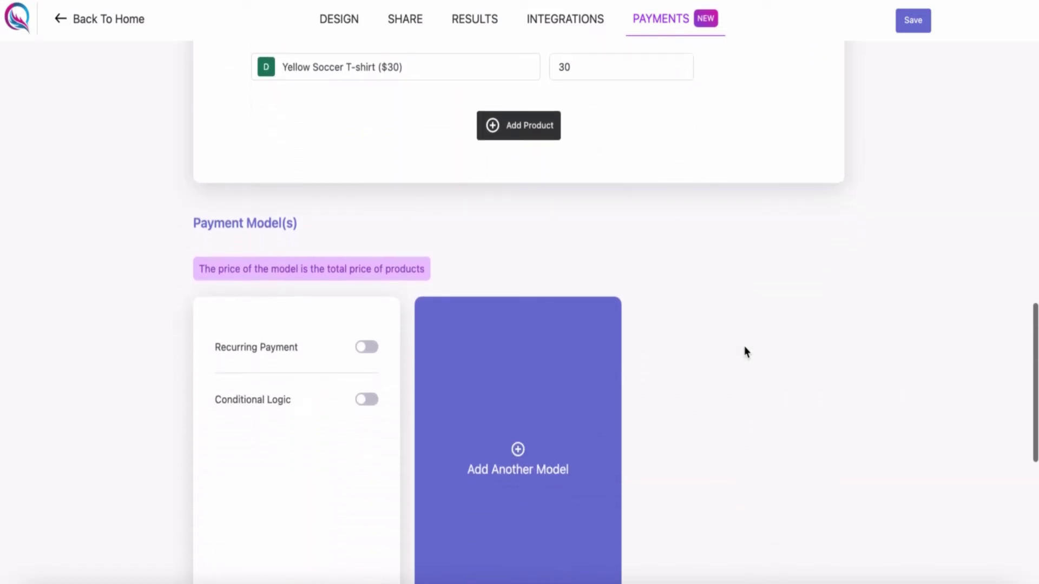
{"action": "scroll", "coordinate": [745, 352], "scroll_direction": "down", "scroll_amount": 1}
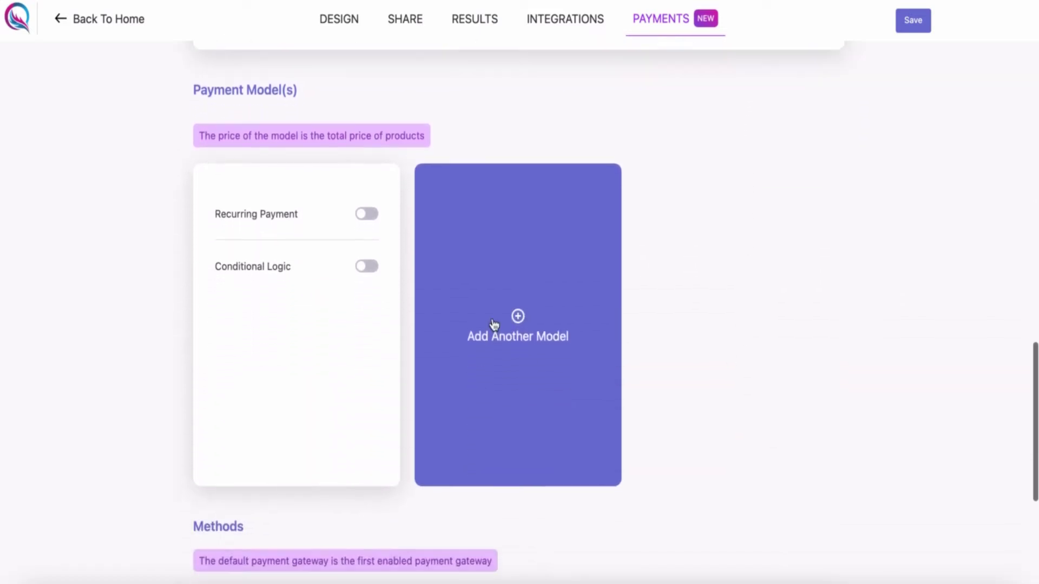
{"action": "left_click", "coordinate": [367, 214]}
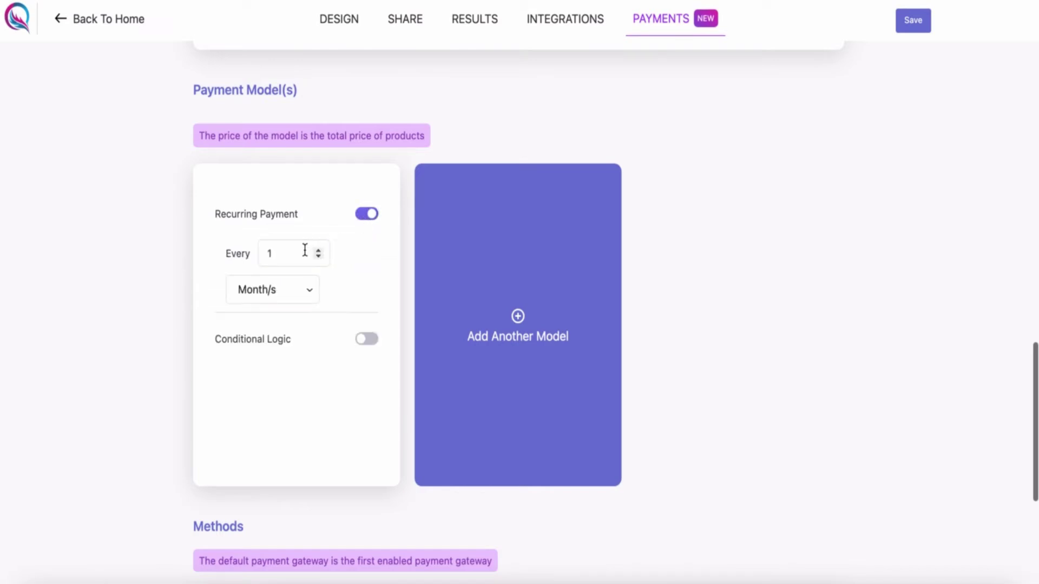
{"action": "left_click", "coordinate": [308, 291]}
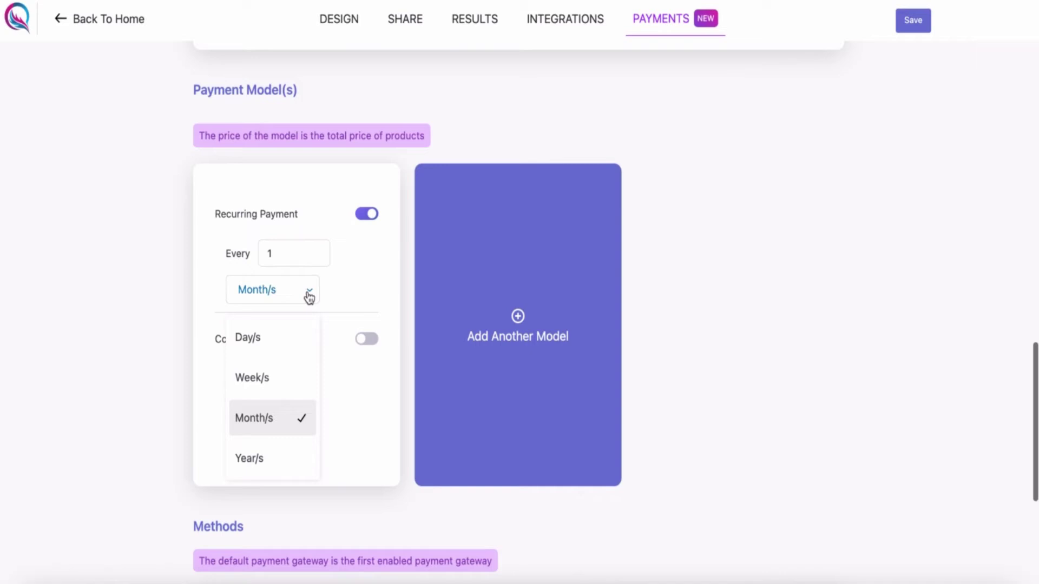
{"action": "left_click", "coordinate": [362, 294]}
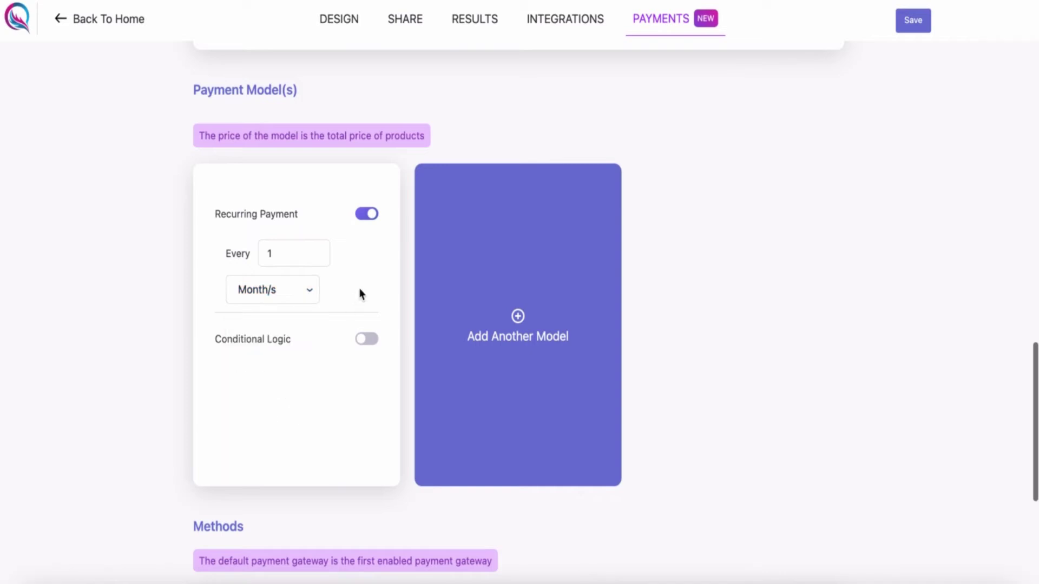
{"action": "left_click", "coordinate": [367, 340]}
{"action": "scroll", "coordinate": [357, 357], "scroll_direction": "down", "scroll_amount": 2}
{"action": "left_click", "coordinate": [336, 324]}
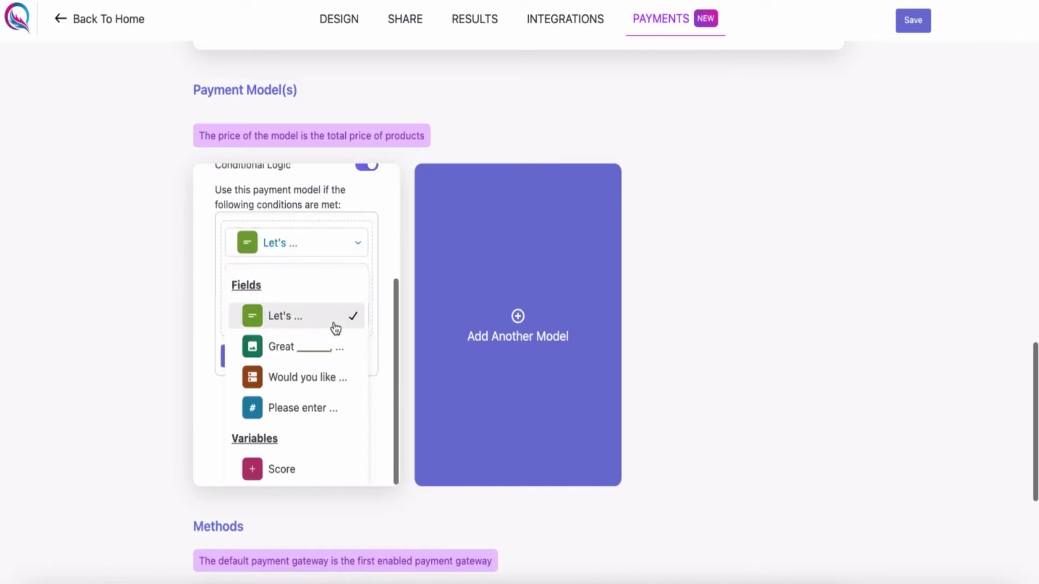
{"action": "left_click", "coordinate": [330, 350]}
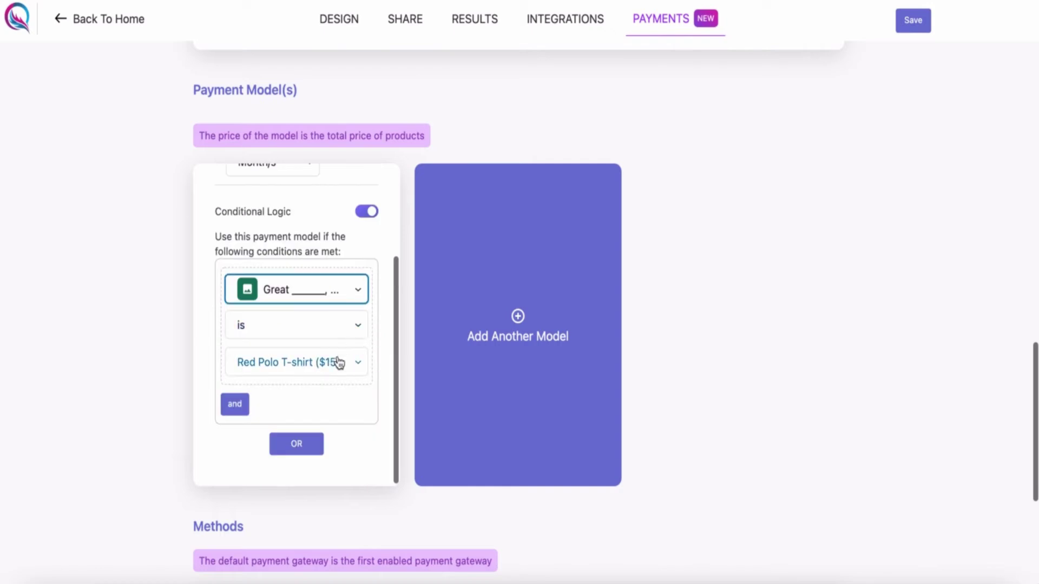
{"action": "left_click", "coordinate": [367, 212]}
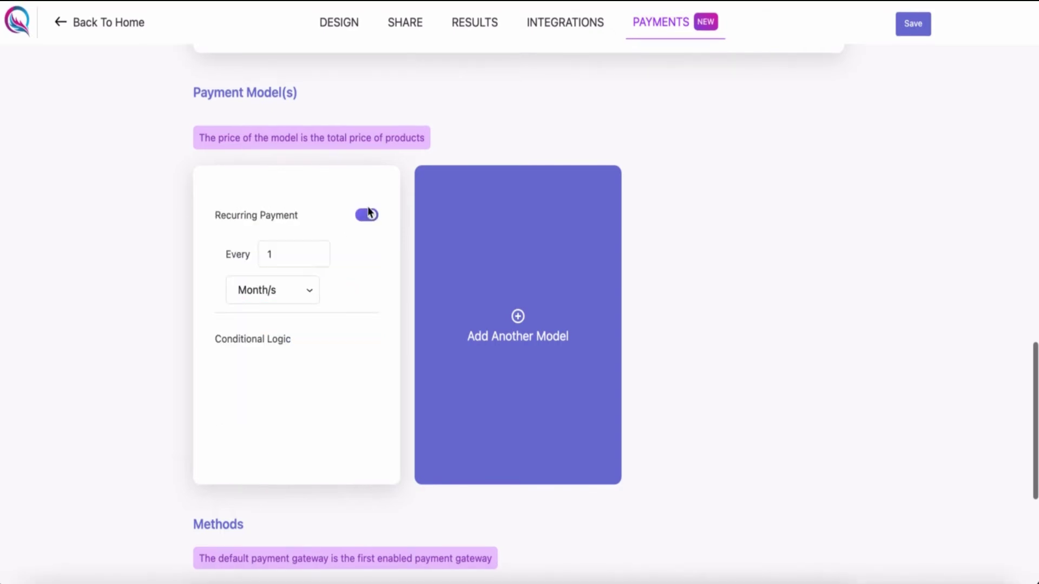
{"action": "scroll", "coordinate": [369, 208], "scroll_direction": "up", "scroll_amount": 1}
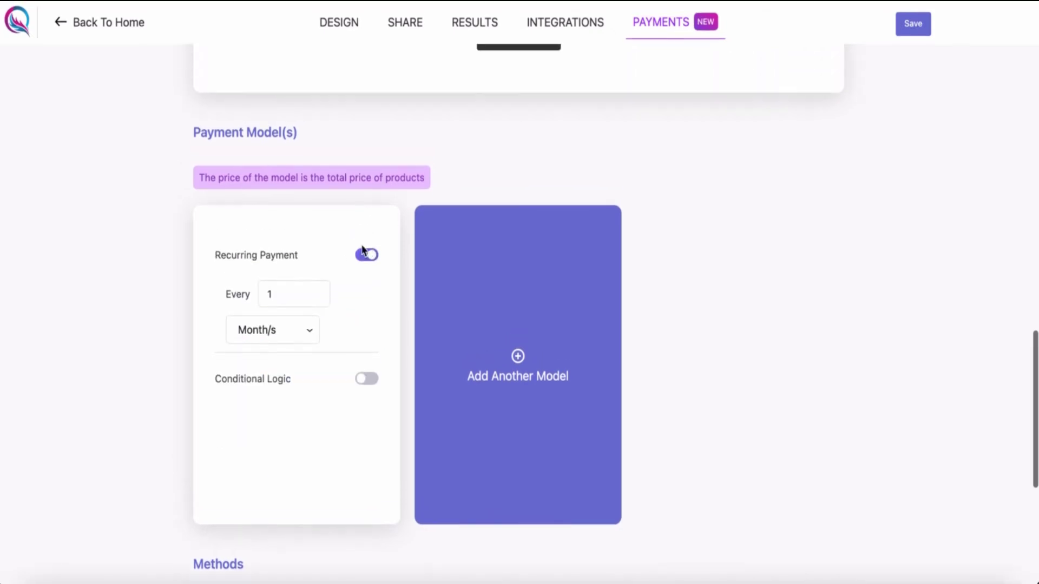
{"action": "left_click", "coordinate": [363, 258]}
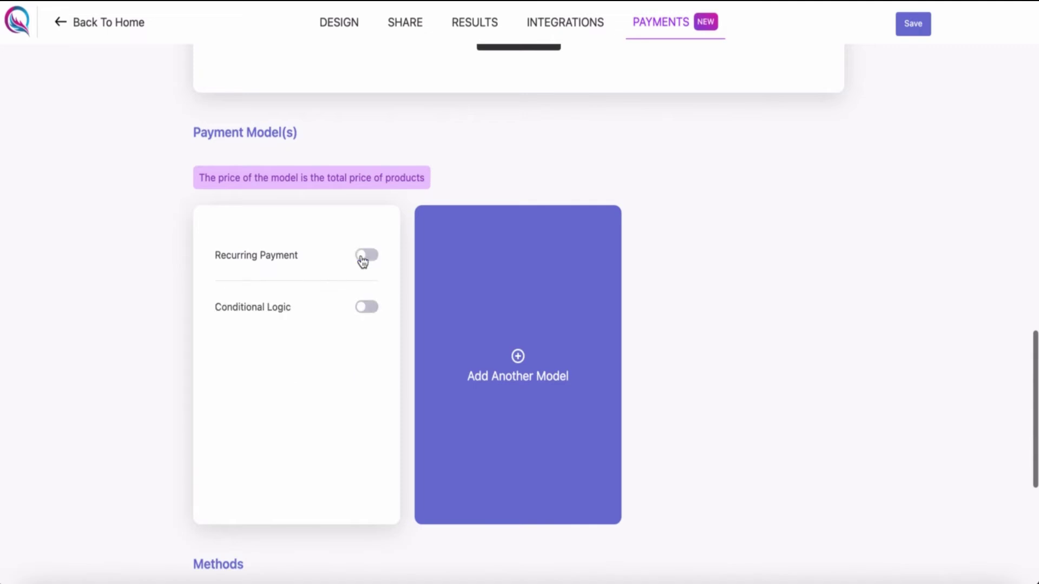
{"action": "left_click", "coordinate": [487, 293]}
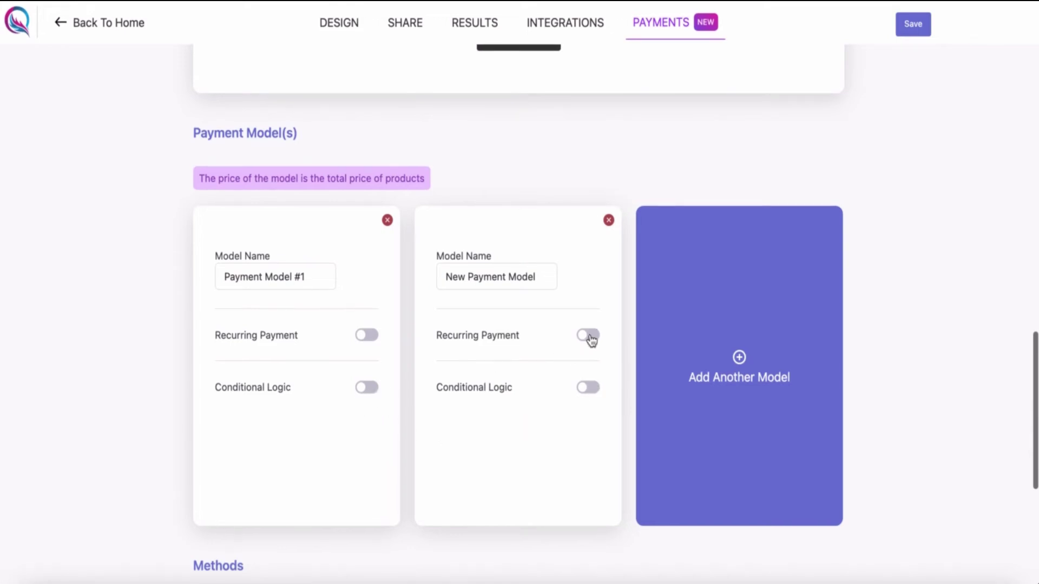
{"action": "left_click", "coordinate": [609, 220]}
Step: Enable Stripe Elements and Stripe Checkout as payment methods
{"action": "scroll", "coordinate": [608, 232], "scroll_direction": "down", "scroll_amount": 4}
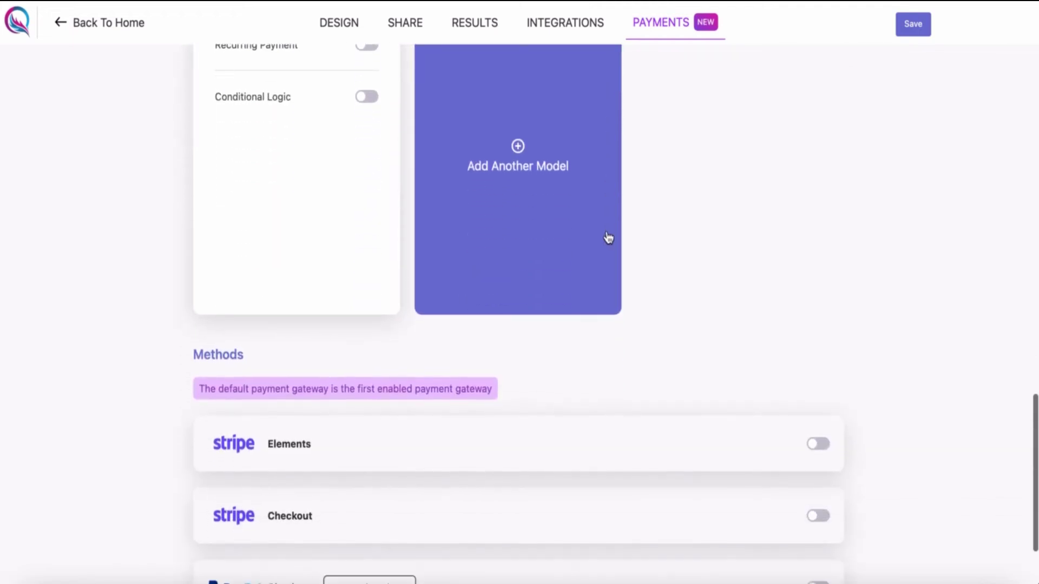
{"action": "scroll", "coordinate": [608, 238], "scroll_direction": "down", "scroll_amount": 3}
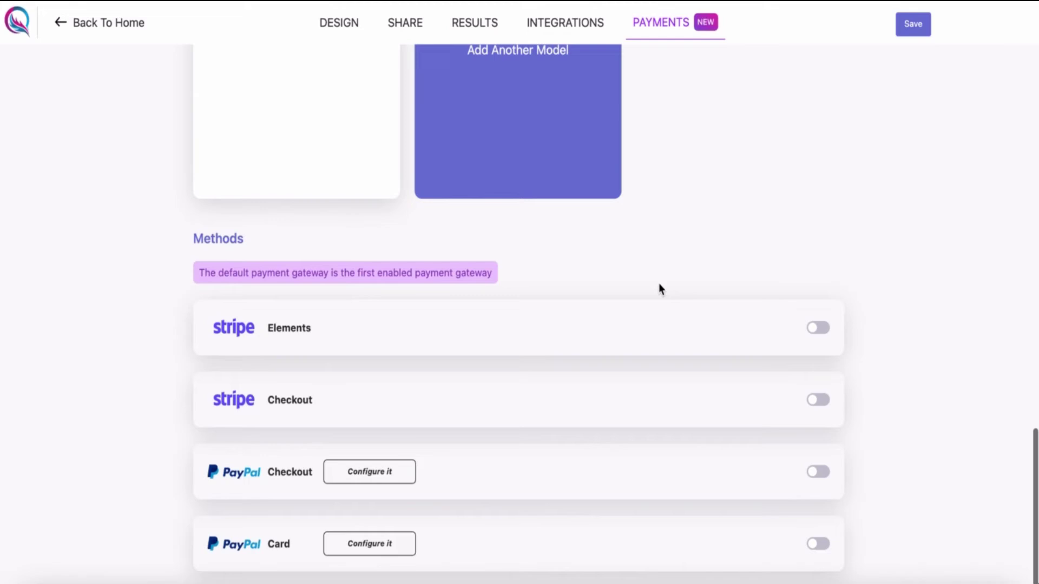
{"action": "left_click", "coordinate": [827, 334]}
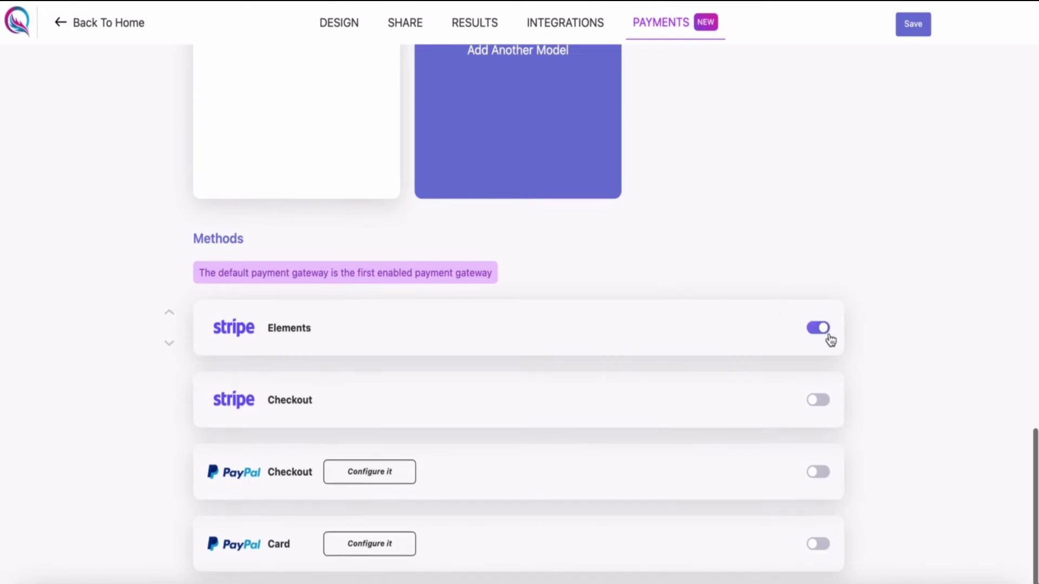
{"action": "left_click", "coordinate": [816, 400]}
Step: Move Stripe Checkout above Stripe Elements to make it the default
{"action": "scroll", "coordinate": [715, 272], "scroll_direction": "up", "scroll_amount": 1}
{"action": "scroll", "coordinate": [715, 272], "scroll_direction": "down", "scroll_amount": 1}
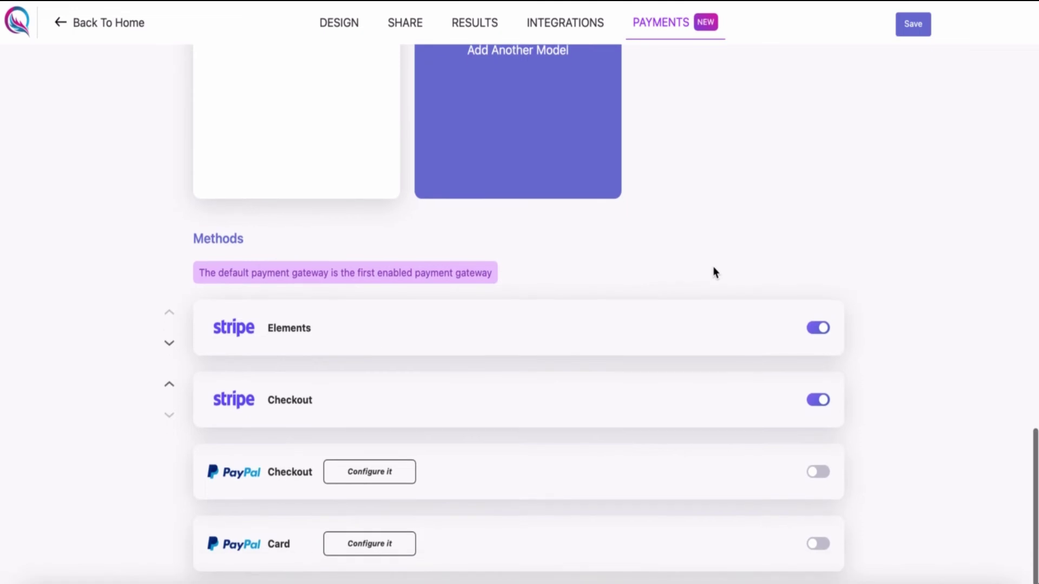
{"action": "left_click", "coordinate": [169, 384]}
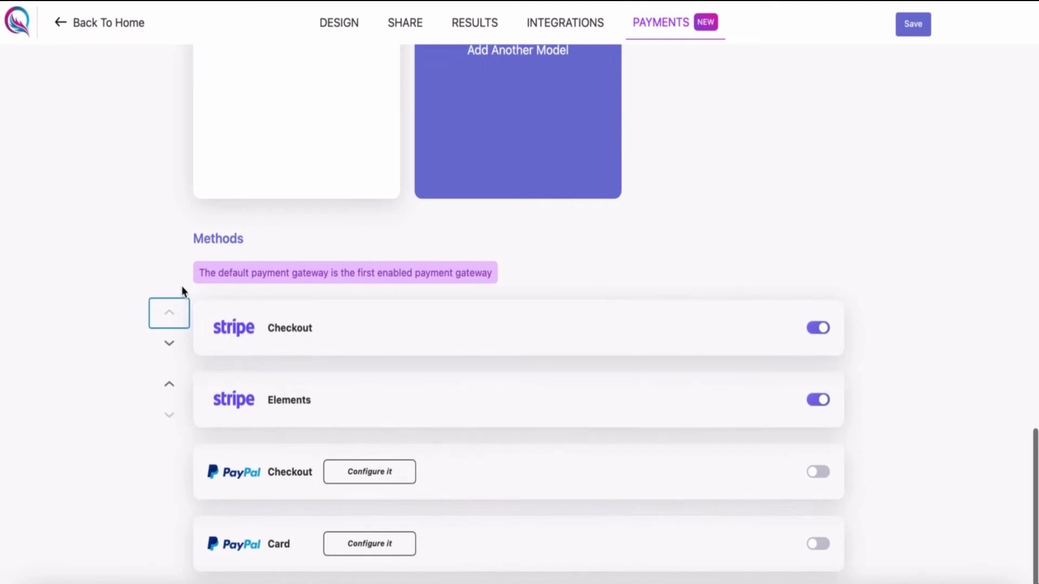
{"action": "scroll", "coordinate": [420, 232], "scroll_direction": "up", "scroll_amount": 4}
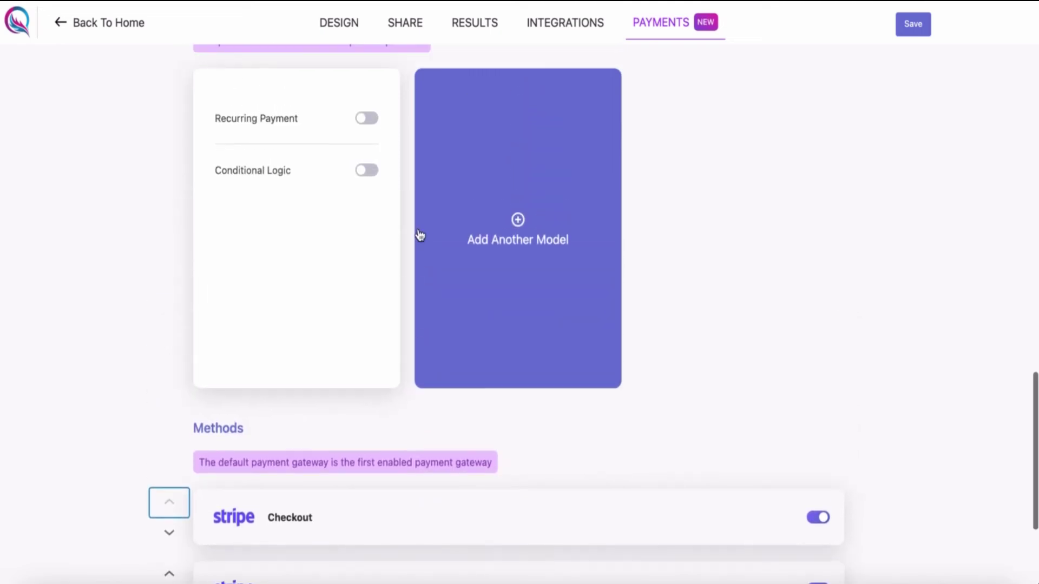
Step: Save the payment settings, start the form, and enter a name
{"action": "left_click", "coordinate": [911, 31]}
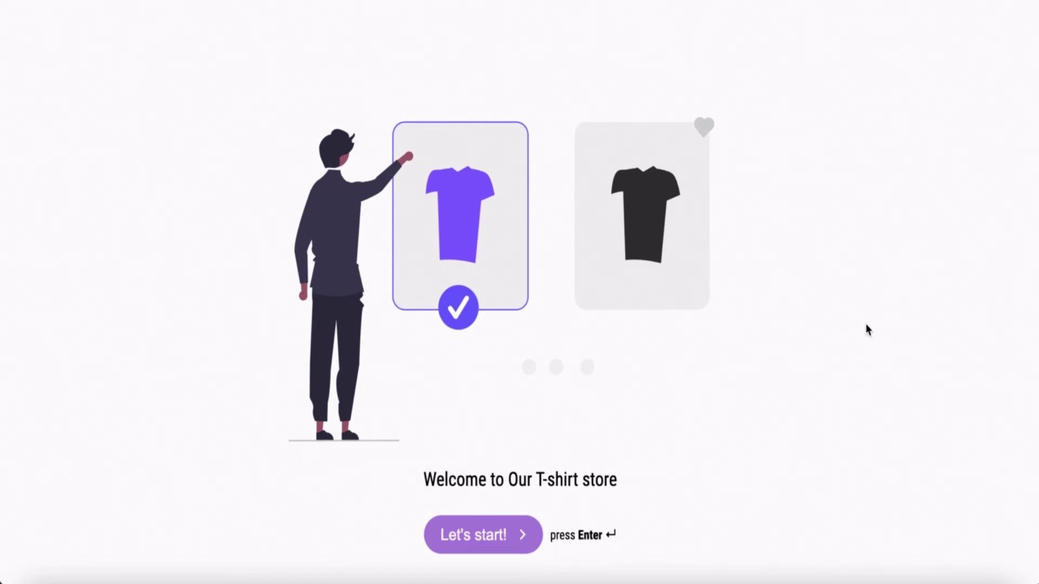
{"action": "left_click", "coordinate": [486, 534]}
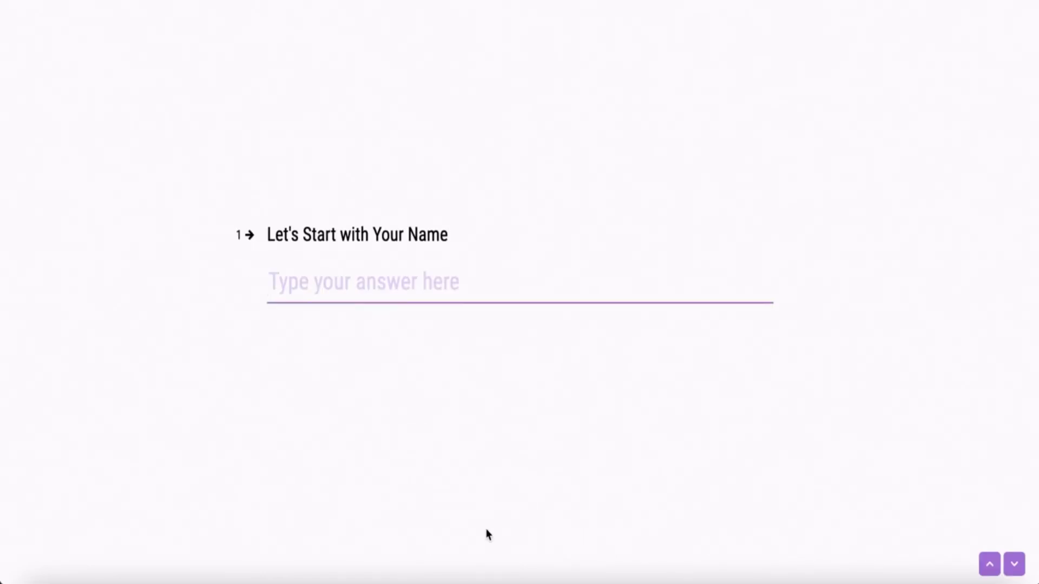
{"action": "type", "text": "John"}
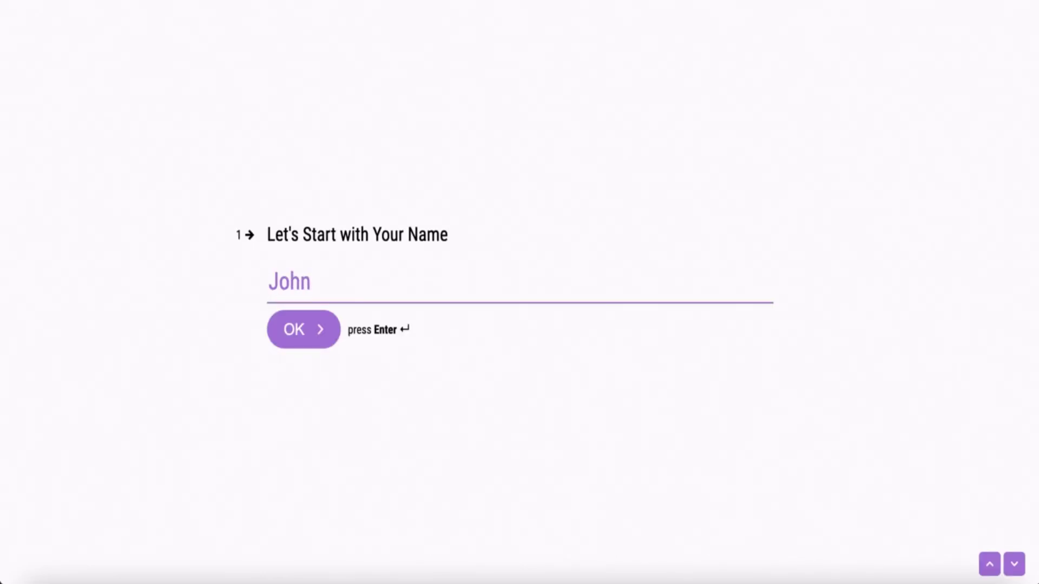
{"action": "key", "text": "Return"}
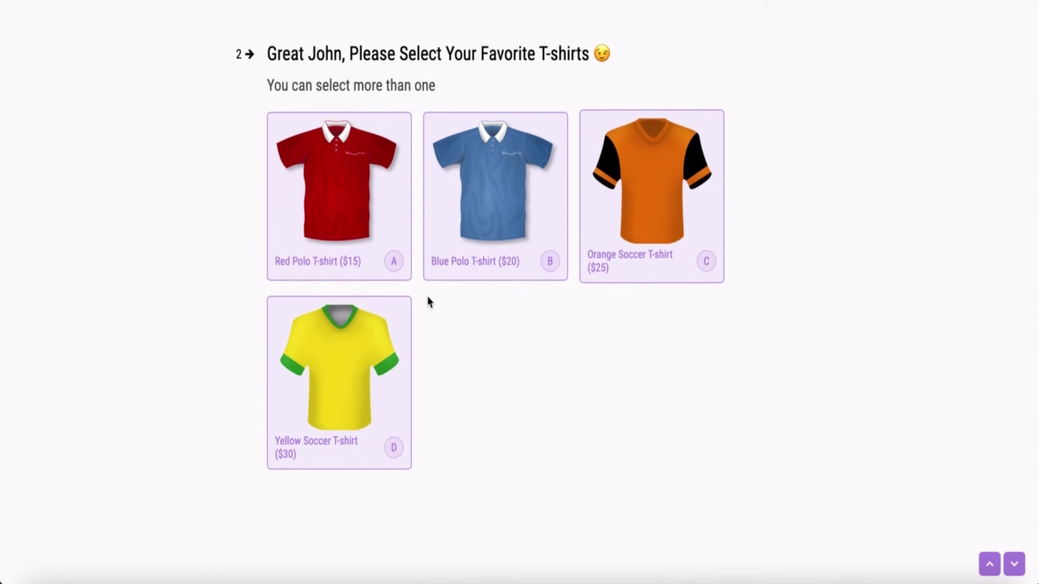
Step: Pick the Blue Polo and Yellow Soccer T-shirts and opt in to a custom donation
{"action": "left_click", "coordinate": [433, 274]}
{"action": "left_click", "coordinate": [366, 364]}
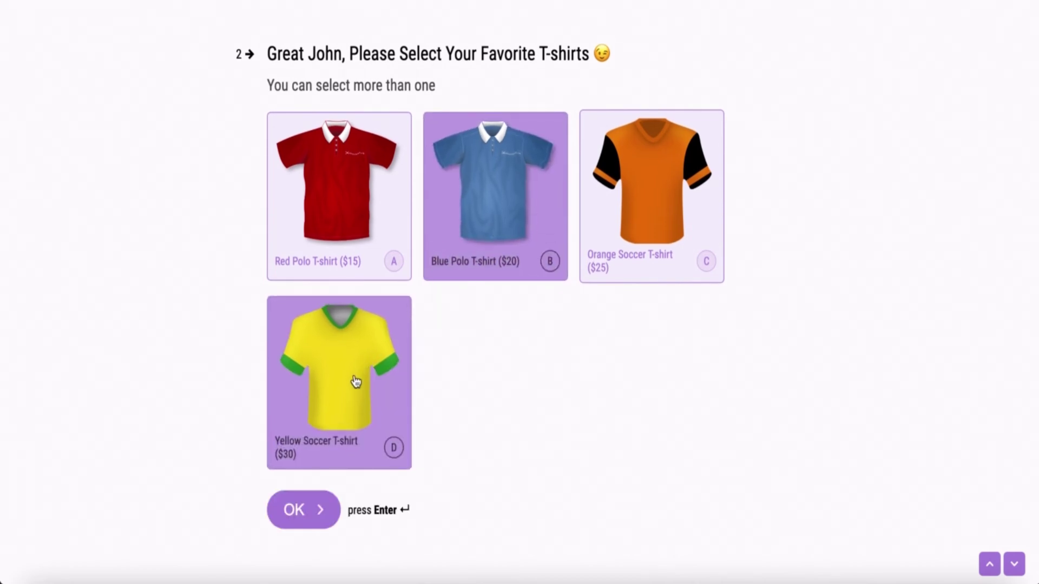
{"action": "left_click", "coordinate": [290, 521]}
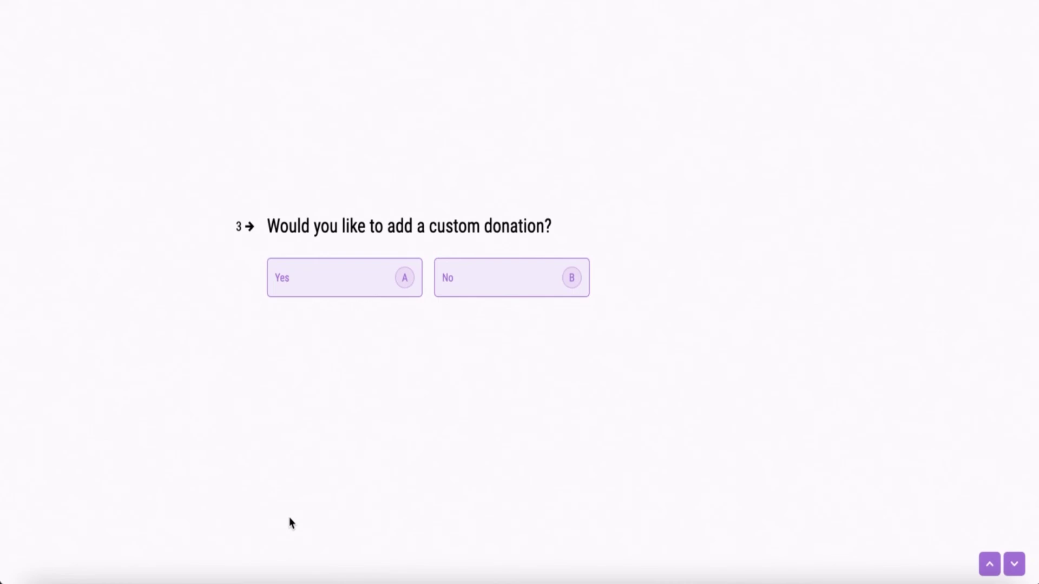
{"action": "left_click", "coordinate": [321, 295]}
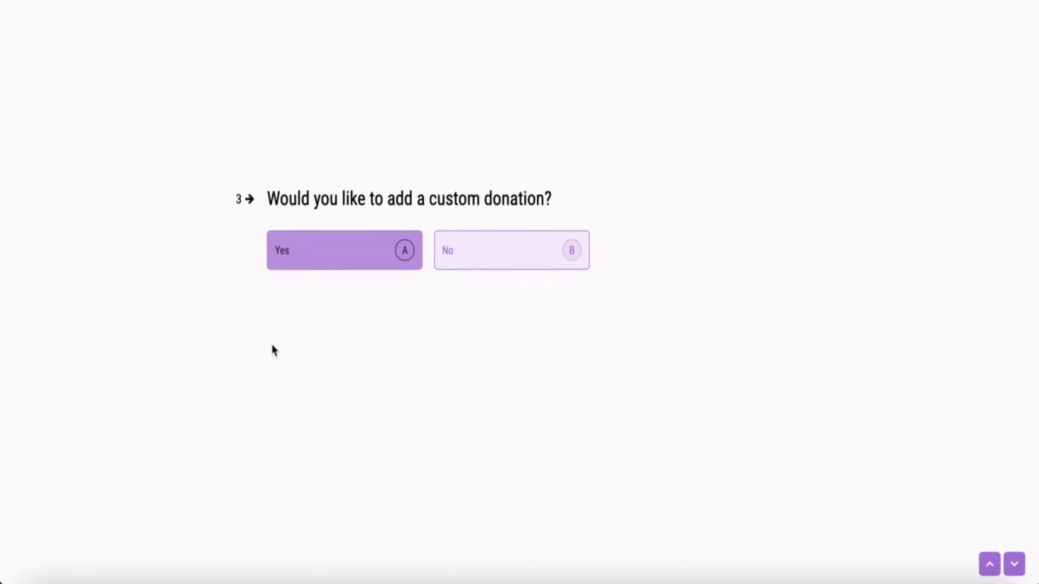
{"action": "left_click", "coordinate": [297, 279]}
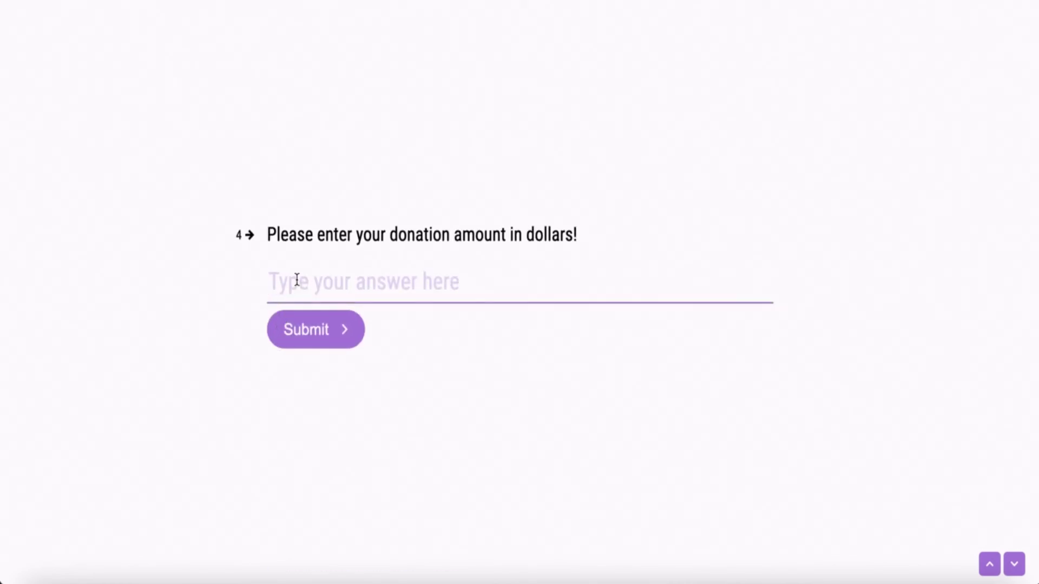
Step: Submit a $12 donation and highlight the Transportation and Donation order lines
{"action": "type", "text": "12"}
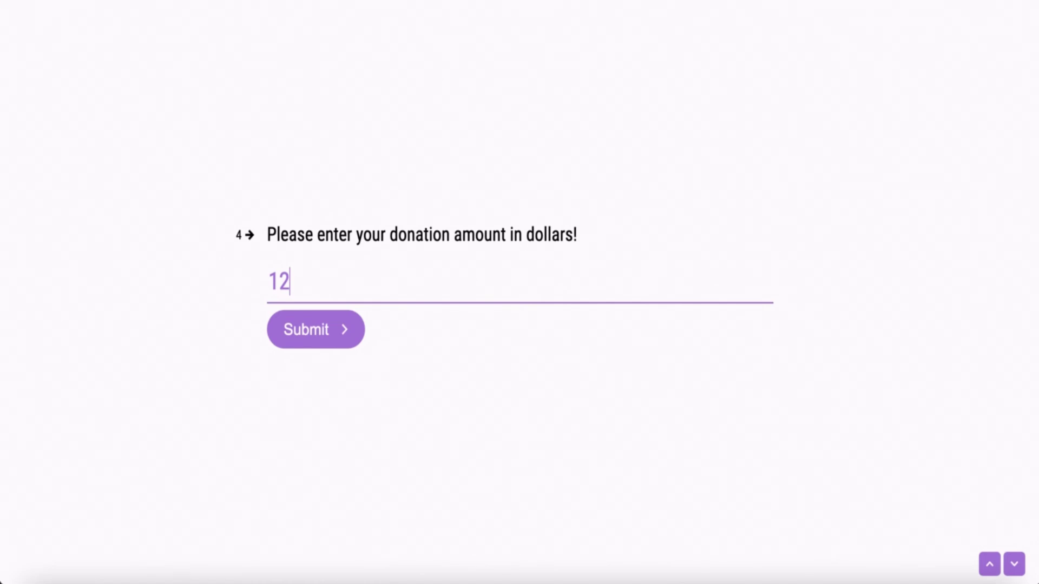
{"action": "left_click", "coordinate": [291, 324]}
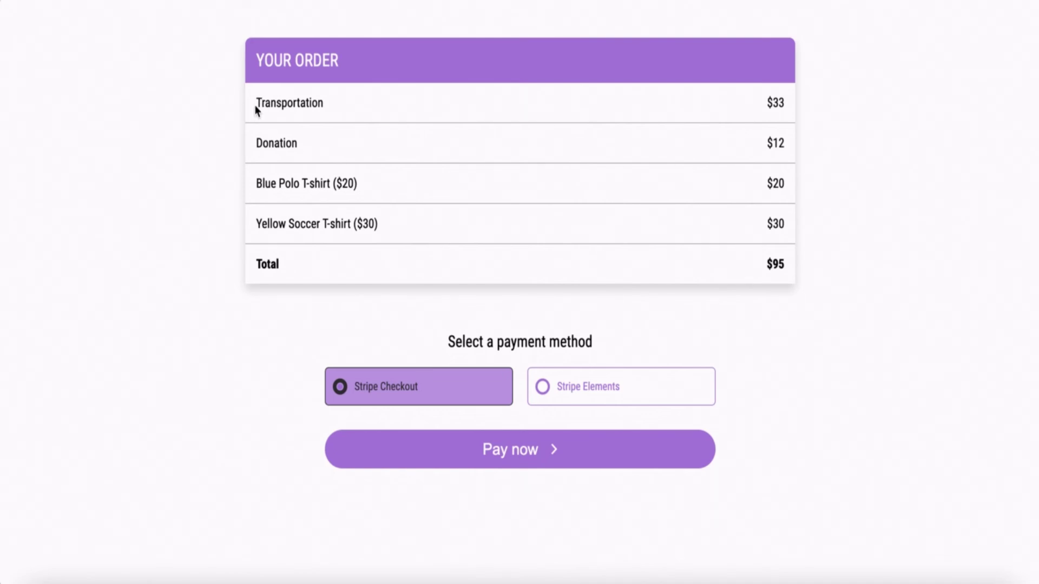
{"action": "left_click_drag", "start_coordinate": [256, 108], "coordinate": [355, 98]}
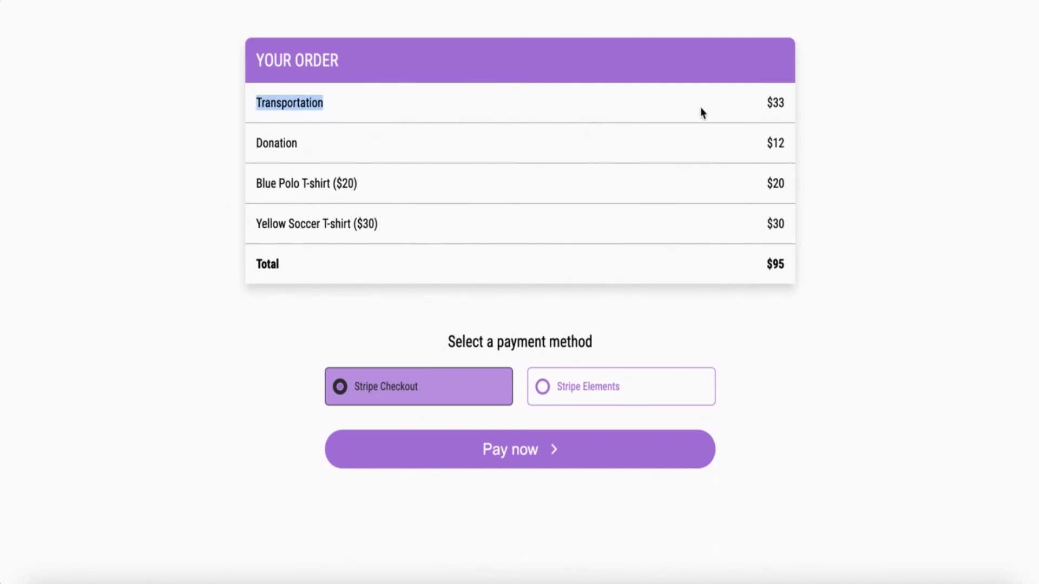
{"action": "left_click", "coordinate": [782, 104]}
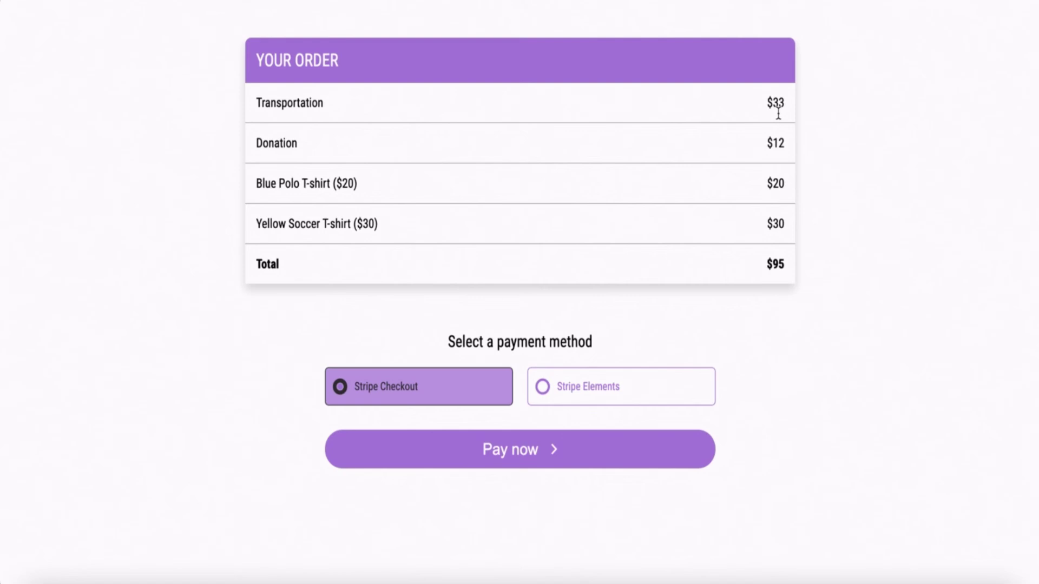
{"action": "double_click", "coordinate": [277, 147]}
{"action": "left_click", "coordinate": [789, 160]}
Step: Highlight the $20 Blue Polo and $30 Yellow Soccer prices and the $95 total
{"action": "left_click_drag", "start_coordinate": [308, 184], "coordinate": [767, 186]}
{"action": "triple_click", "coordinate": [287, 226]}
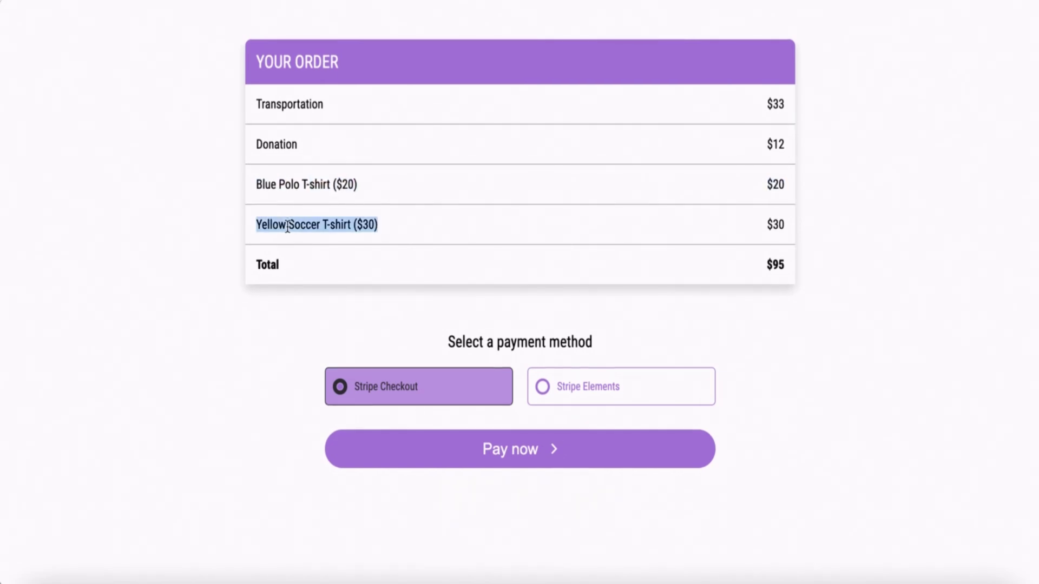
{"action": "left_click", "coordinate": [775, 236]}
{"action": "double_click", "coordinate": [772, 227]}
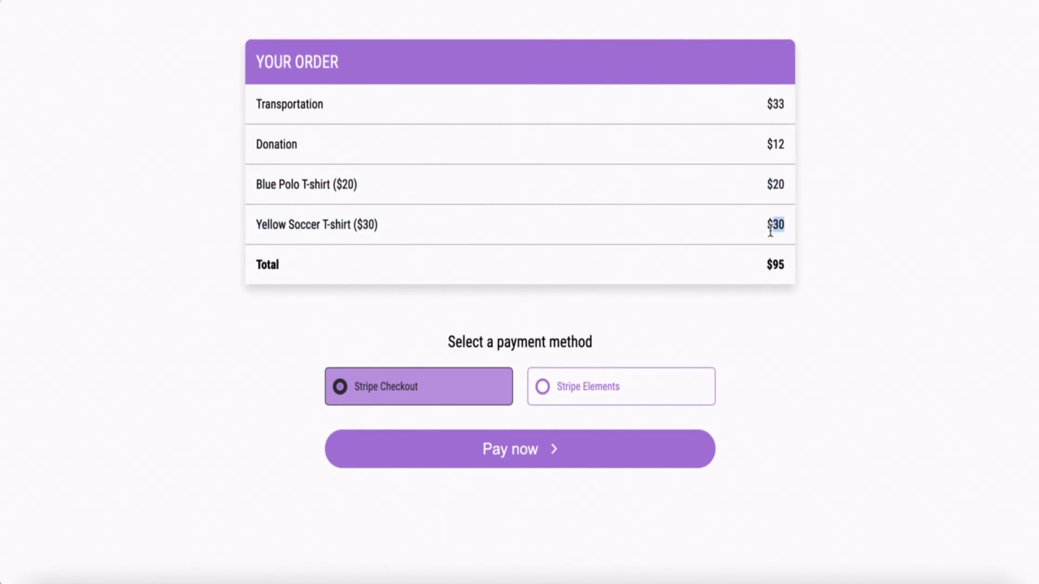
{"action": "left_click", "coordinate": [757, 275]}
{"action": "double_click", "coordinate": [779, 265]}
Step: Pay the $95 via Stripe Elements, entering the test card number, expiry 02 / 24 and the CVC
{"action": "left_click", "coordinate": [641, 388]}
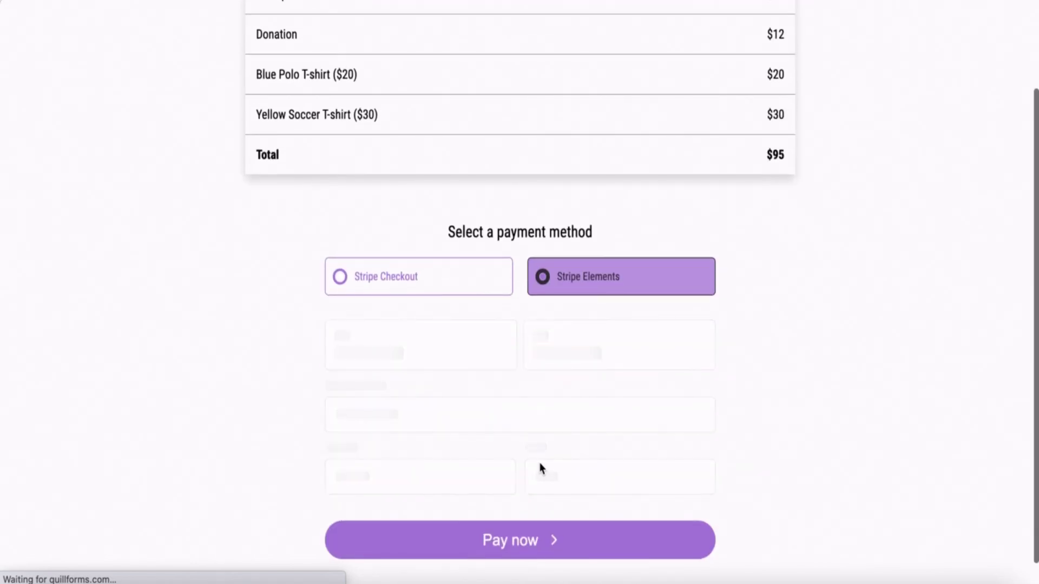
{"action": "left_click", "coordinate": [494, 417]}
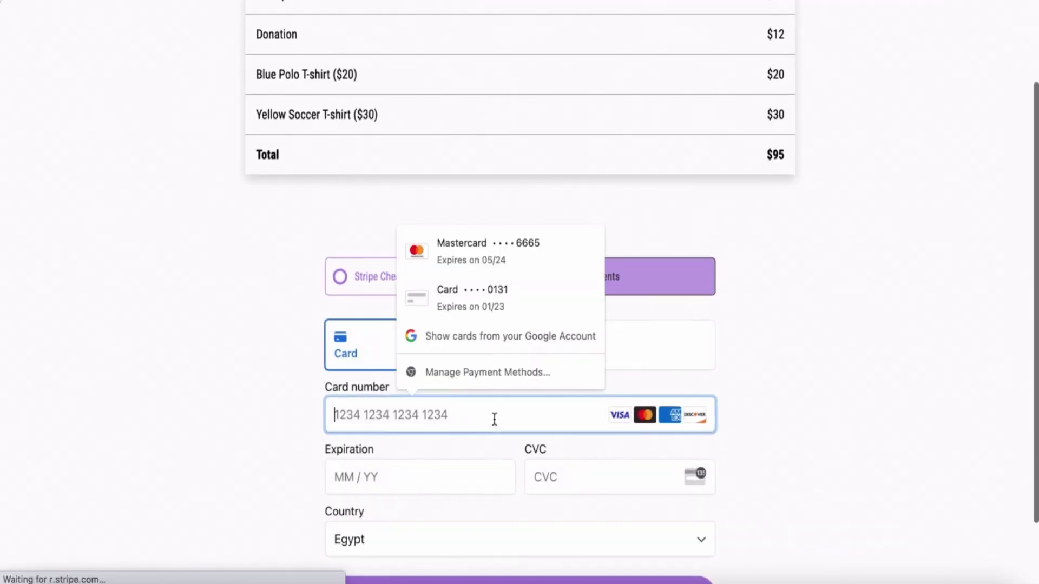
{"action": "type", "text": "4242 4"}
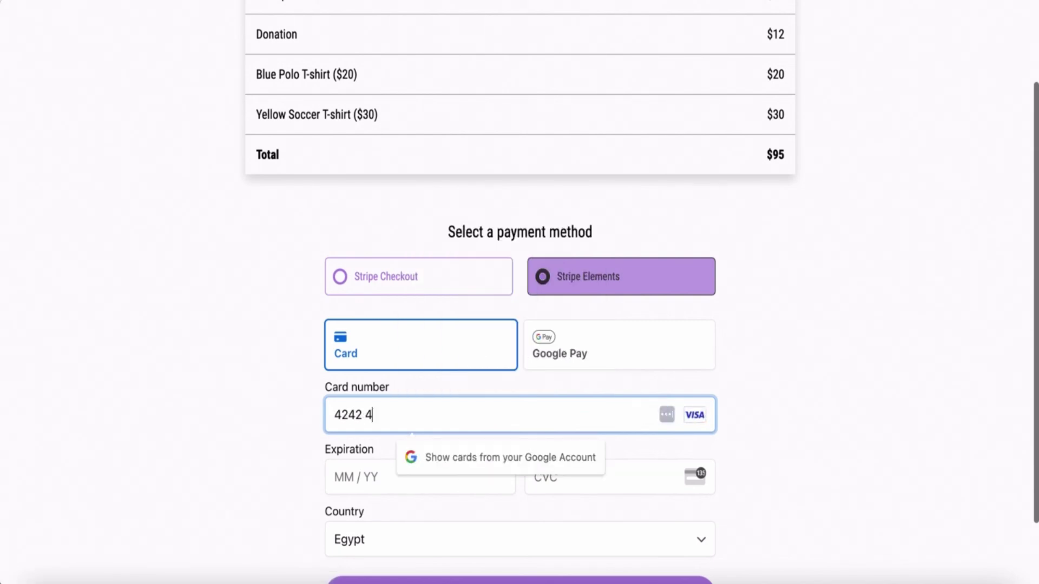
{"action": "type", "text": "242 4242 42"}
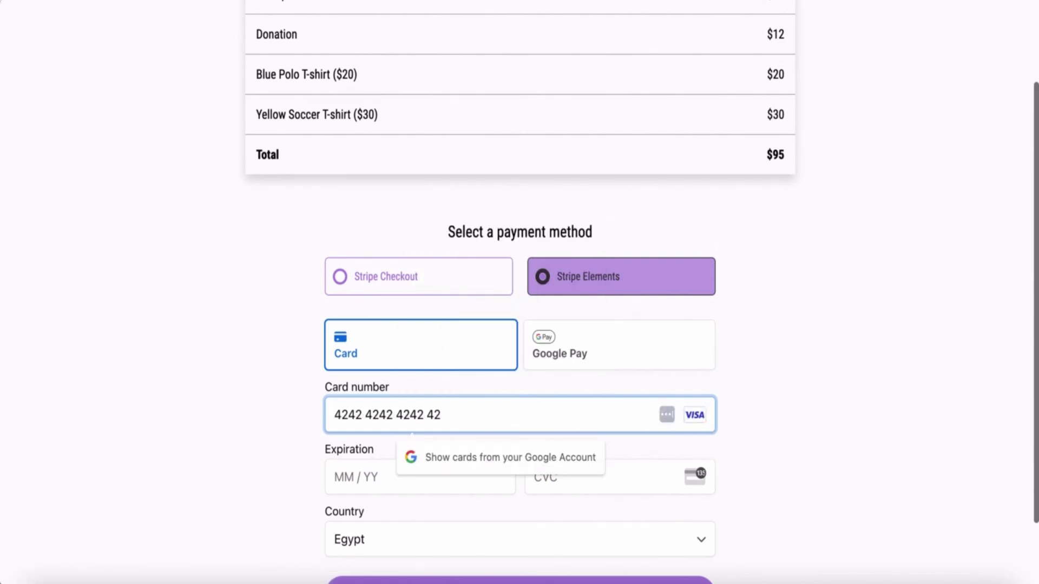
{"action": "type", "text": "42"}
{"action": "left_click", "coordinate": [379, 478]}
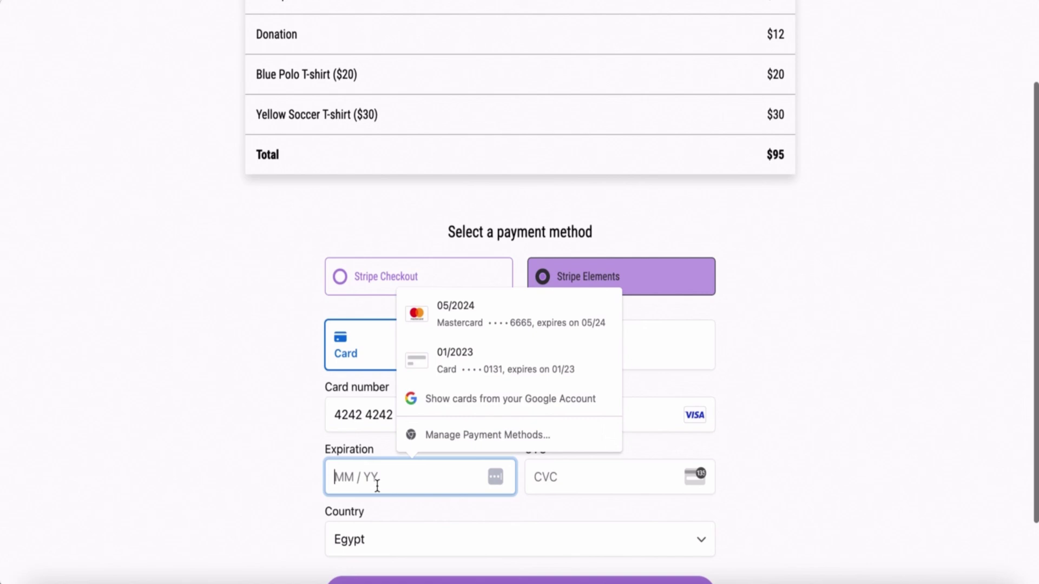
{"action": "type", "text": "02 / 24"}
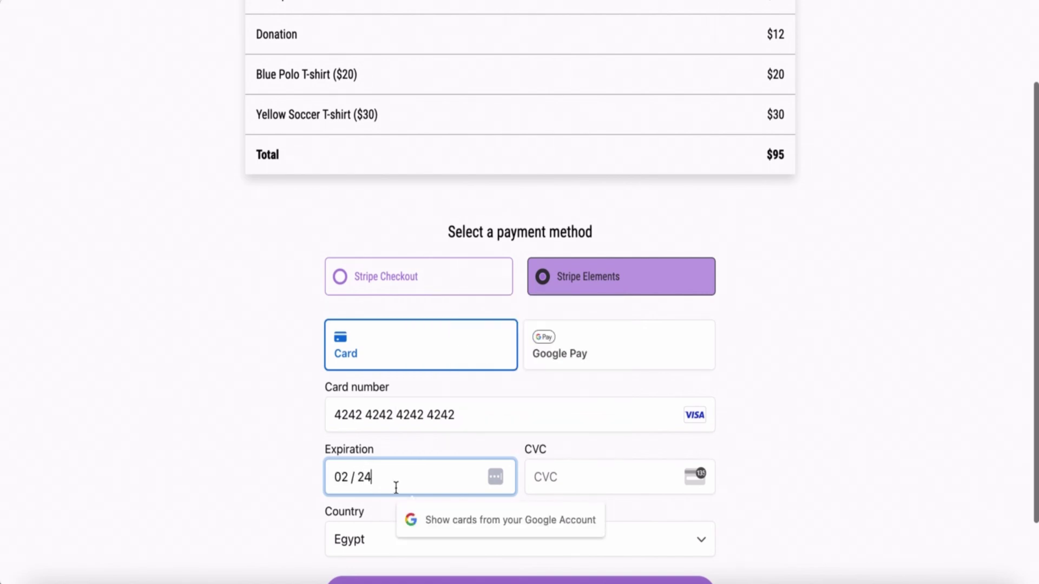
{"action": "left_click", "coordinate": [547, 487]}
{"action": "type", "text": "123"}
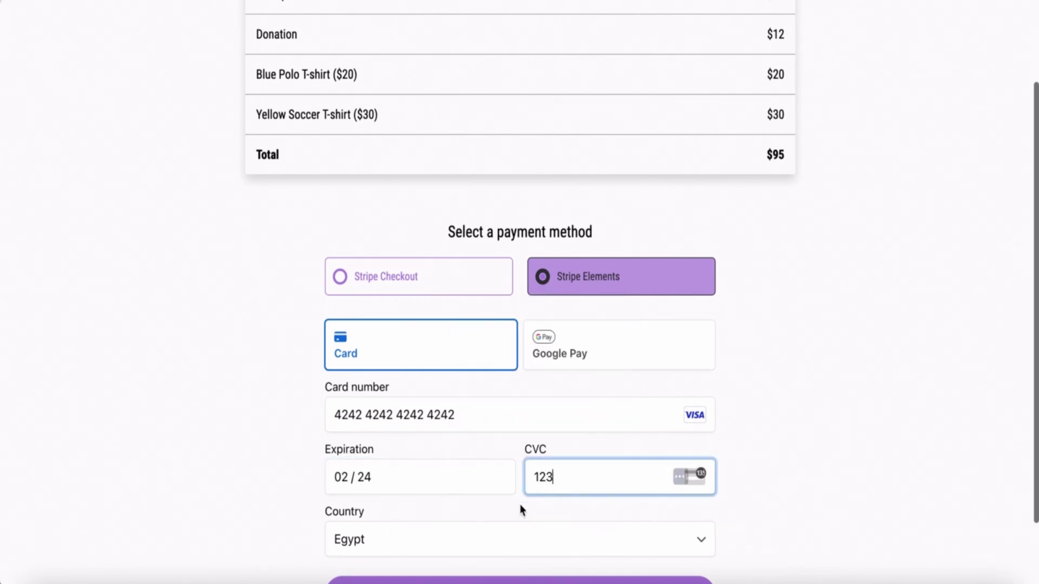
{"action": "scroll", "coordinate": [520, 506], "scroll_direction": "down", "scroll_amount": 3}
{"action": "left_click", "coordinate": [505, 517]}
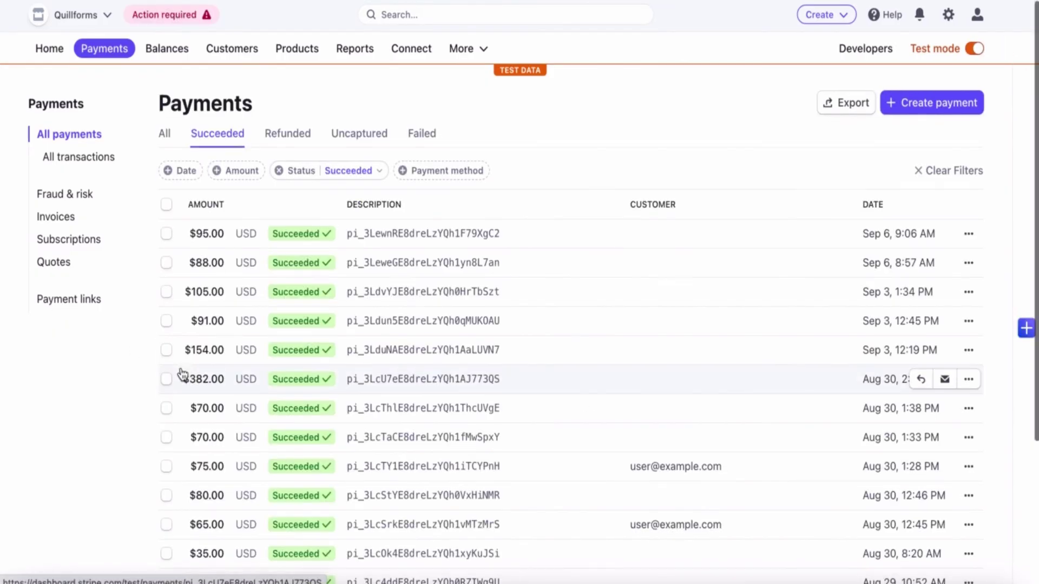
Step: Open the succeeded $95.00 payment from the Stripe payments list
{"action": "scroll", "coordinate": [180, 371], "scroll_direction": "down", "scroll_amount": 3}
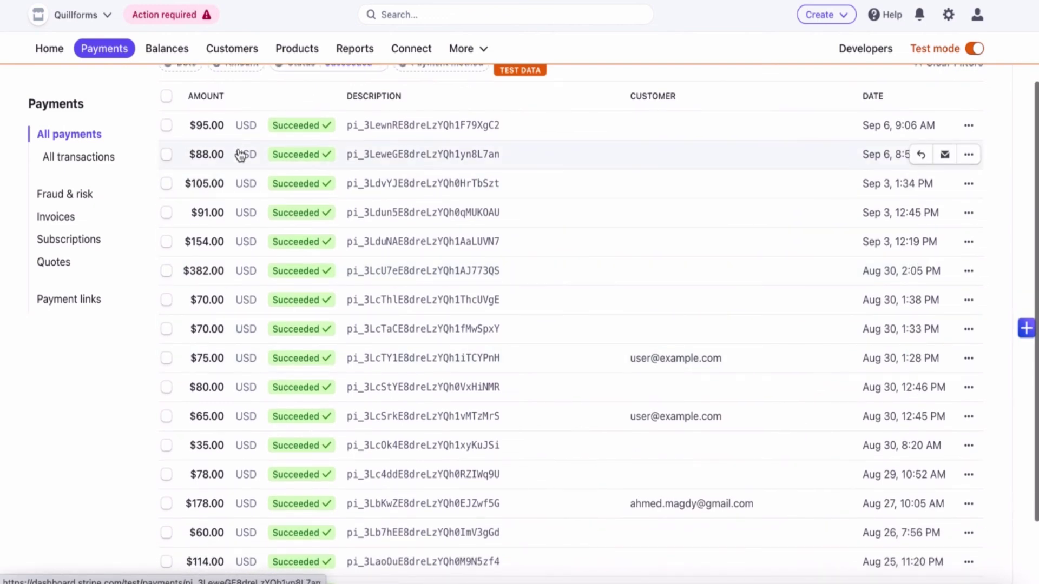
{"action": "left_click", "coordinate": [230, 135]}
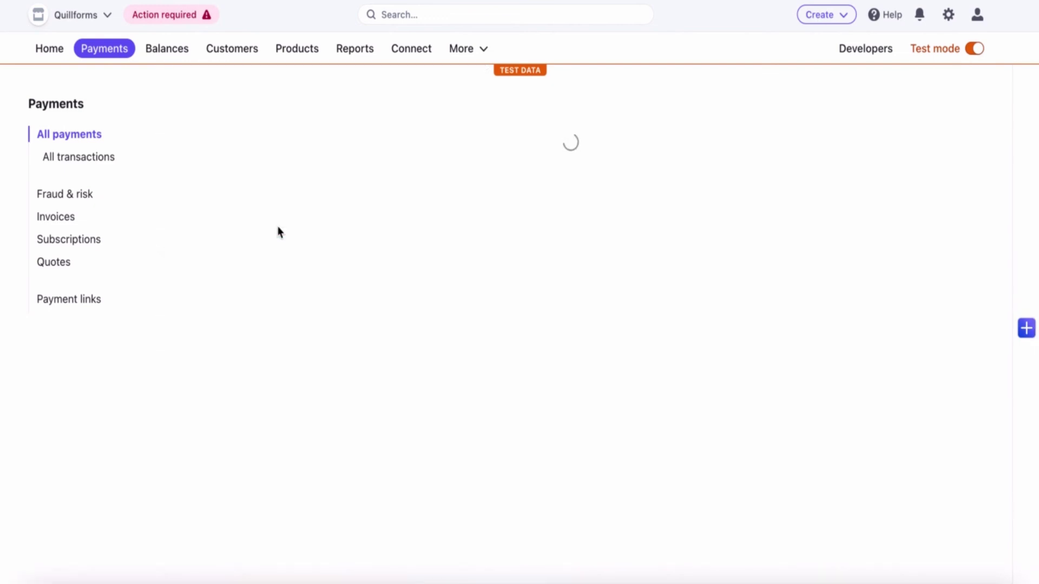